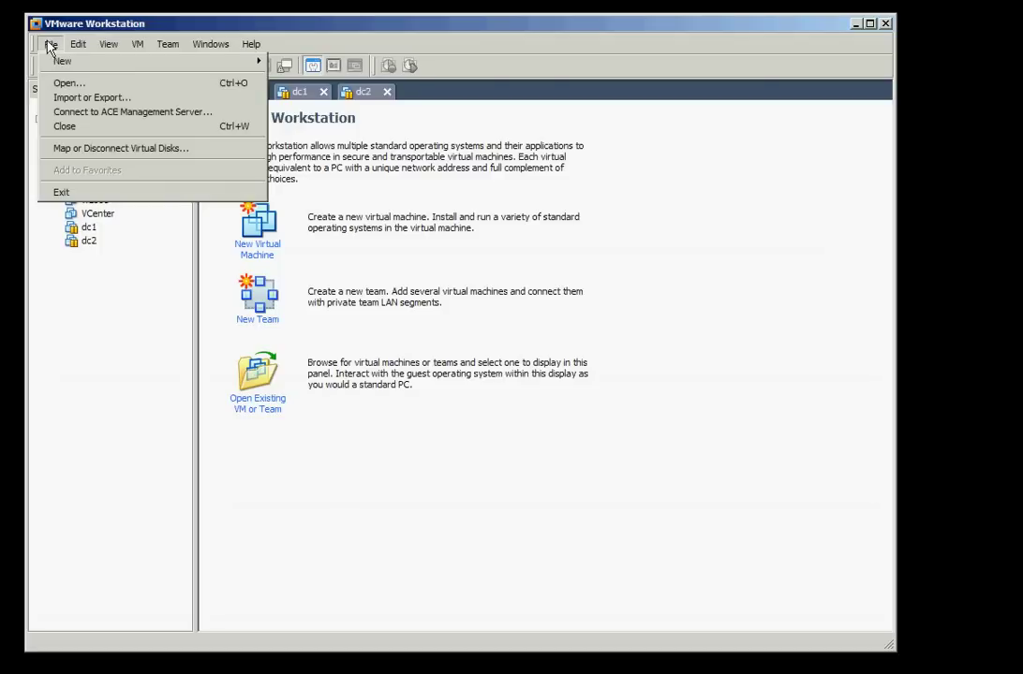
Create the openfiler VM: Other Linux 2.6.x, 400 MB, 8 GB SCSI disk, Openfiler ISO, VMnet0
click(311, 251)
click(263, 241)
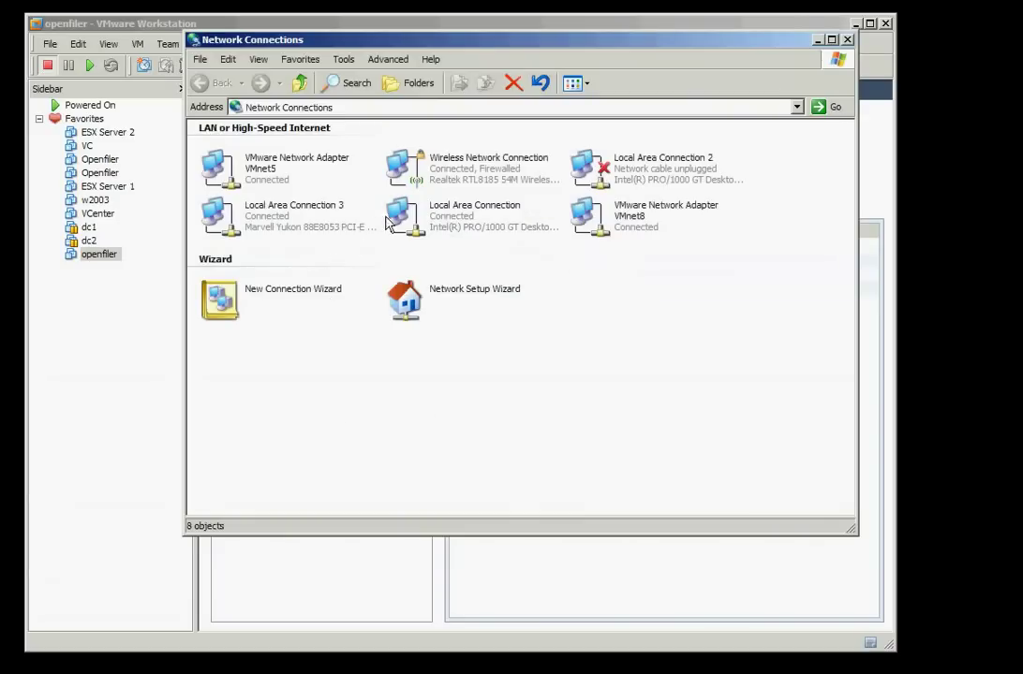
Confirm Local Area Connection uses 172.1.1.1 / 255.255.255.0, then close both windows
double_click(393, 220)
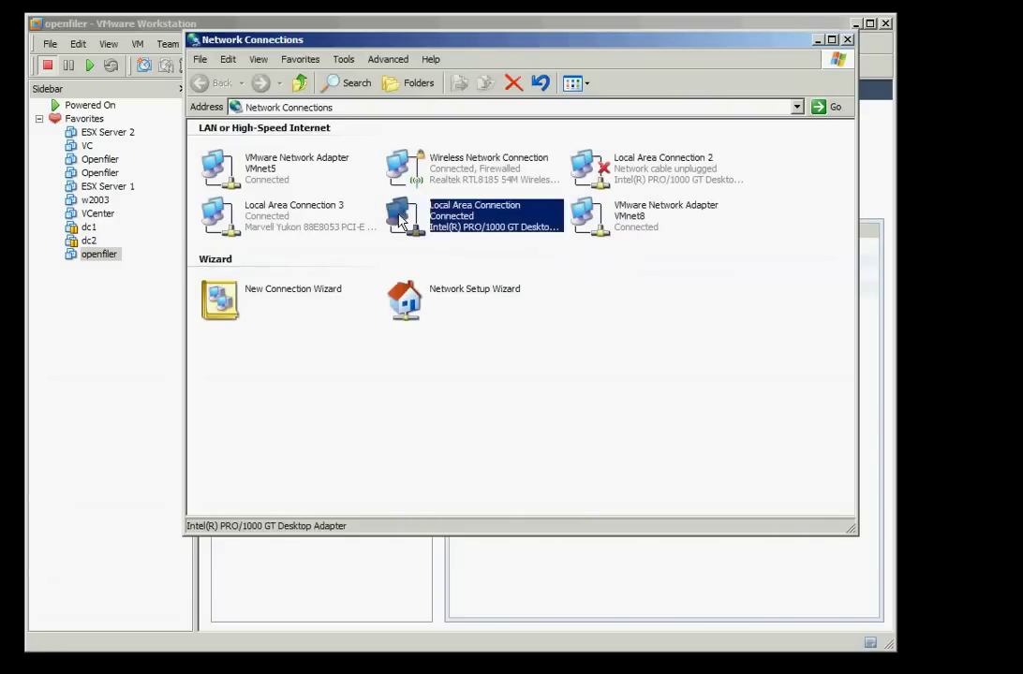
click(465, 137)
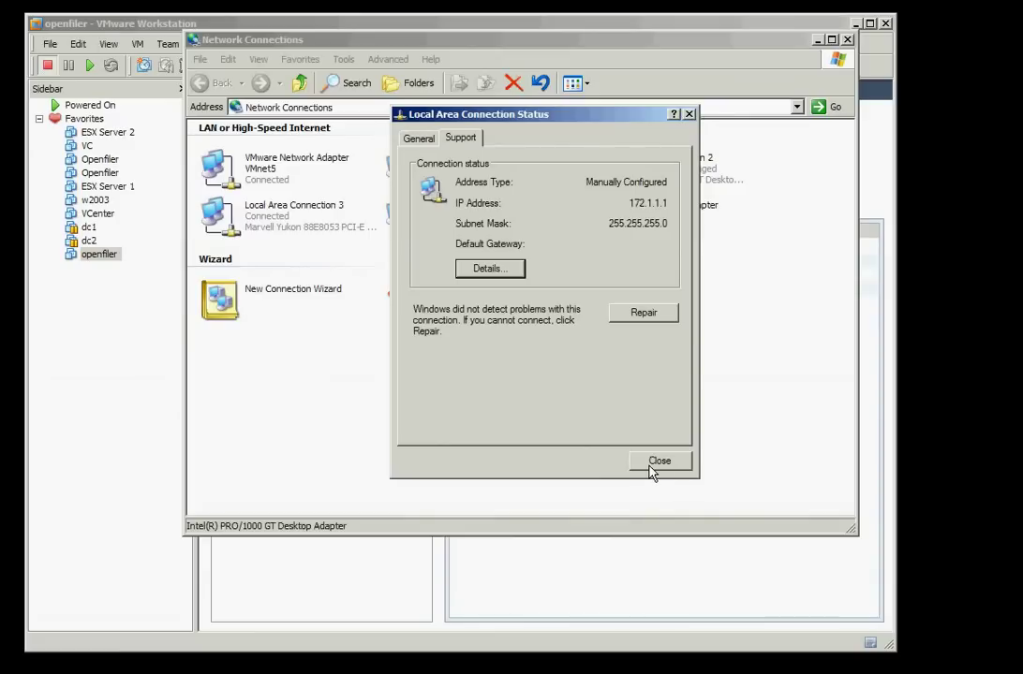
click(655, 464)
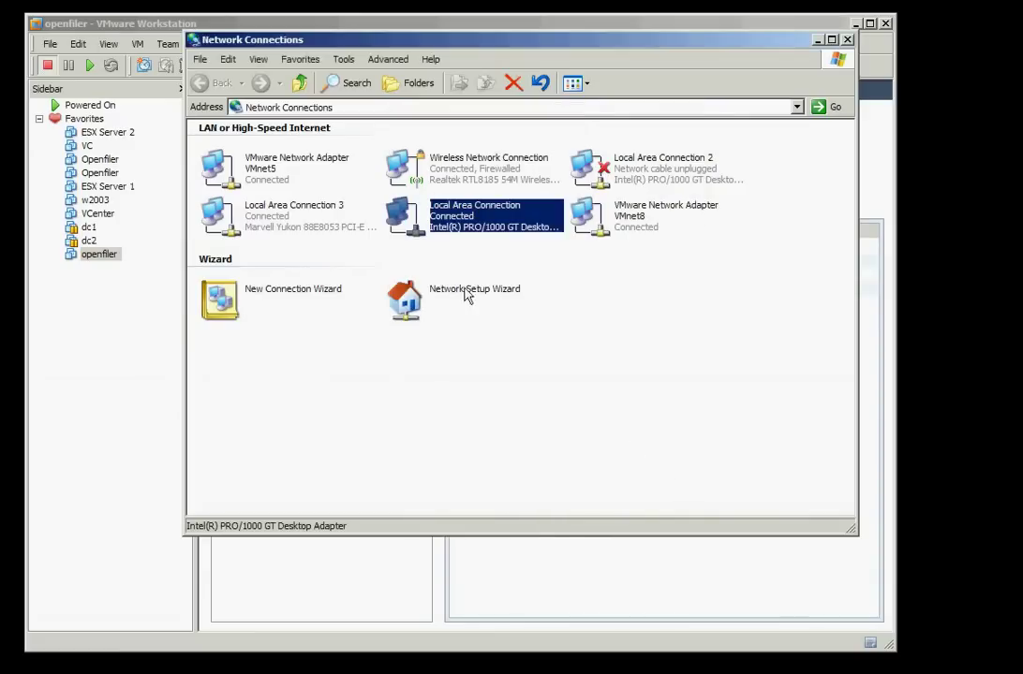
click(846, 39)
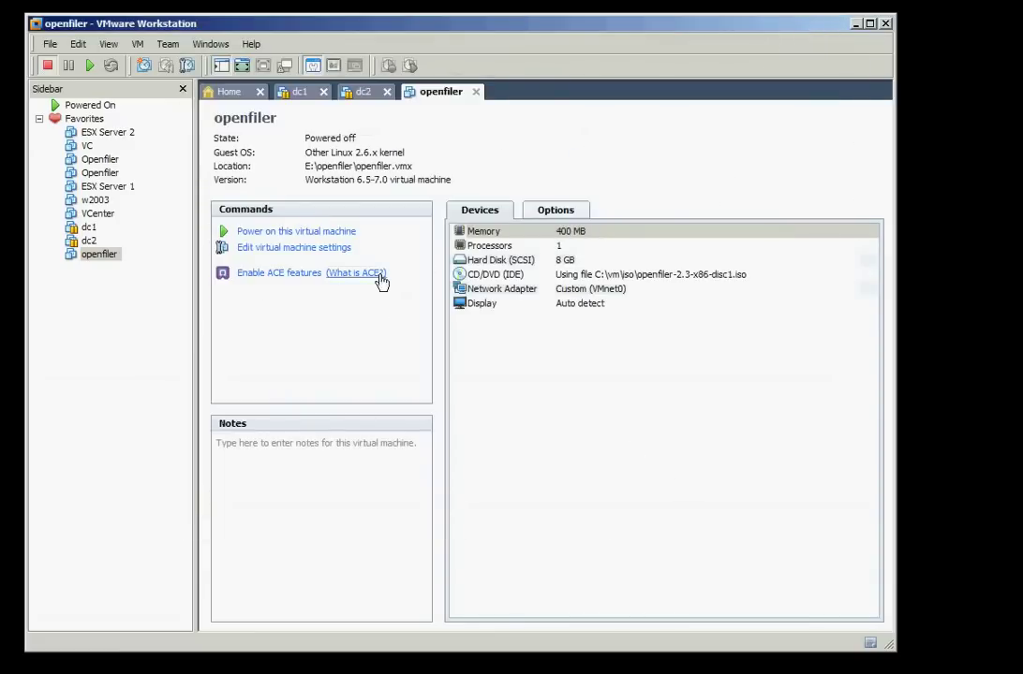
Power on openfiler and advance its installer past Welcome and the U.S. English keyboard
click(272, 234)
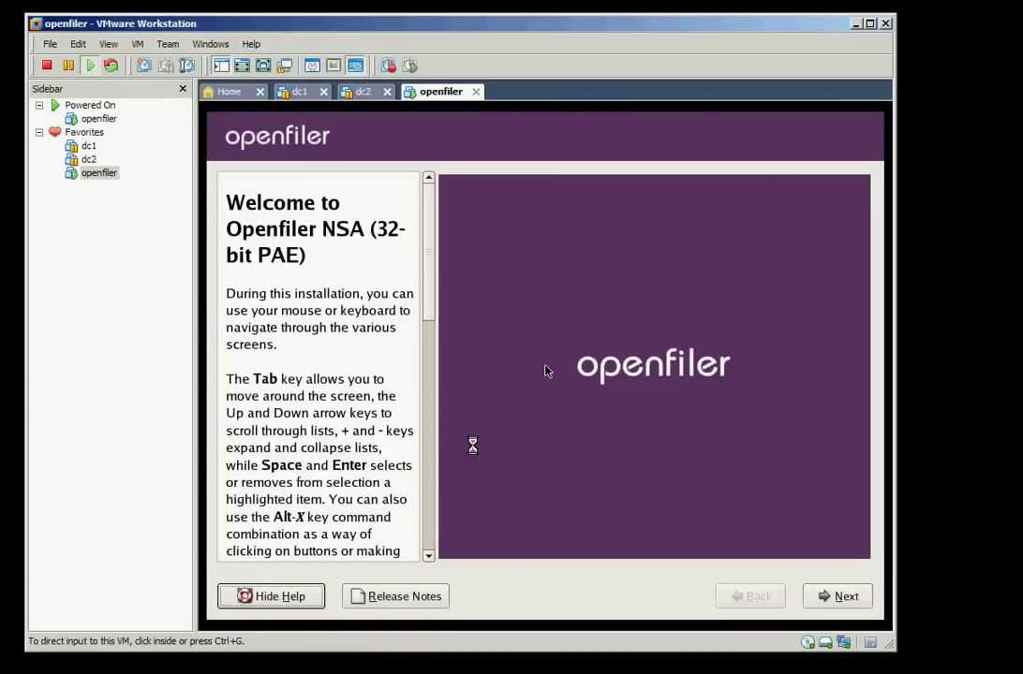
click(817, 592)
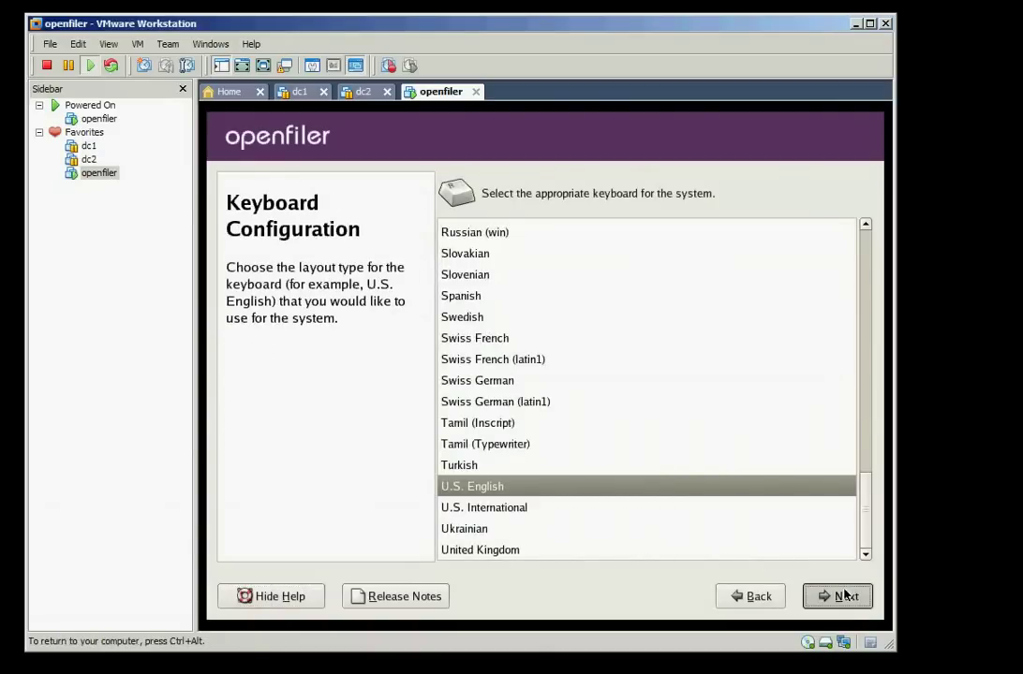
click(836, 596)
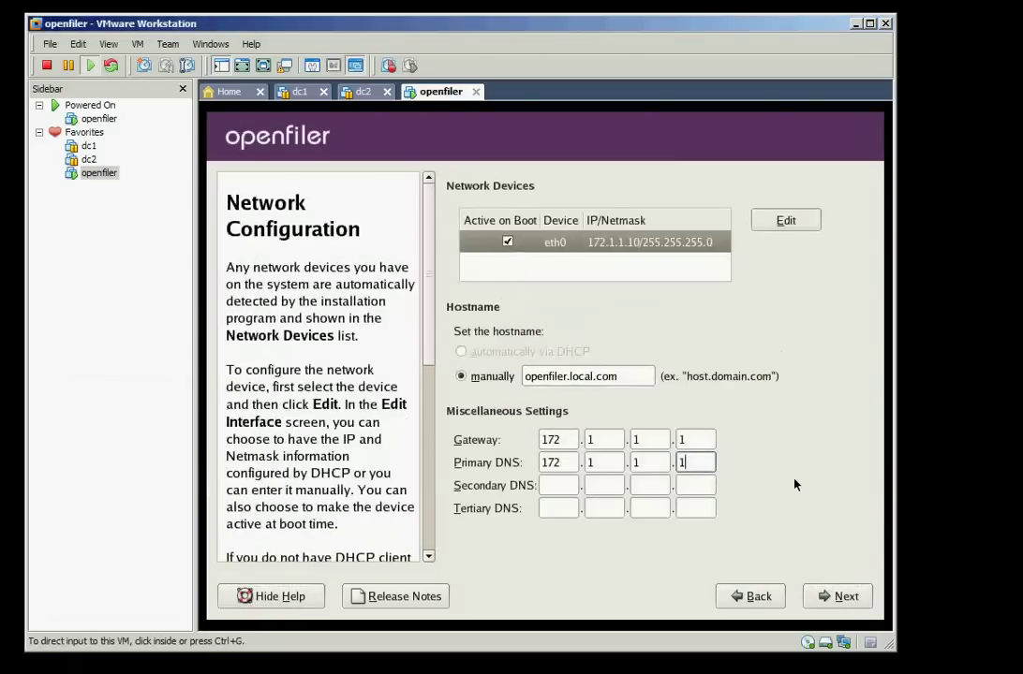
Compare the installer's network settings with network-map.txt, then continue to package installation
key(alt+Tab)
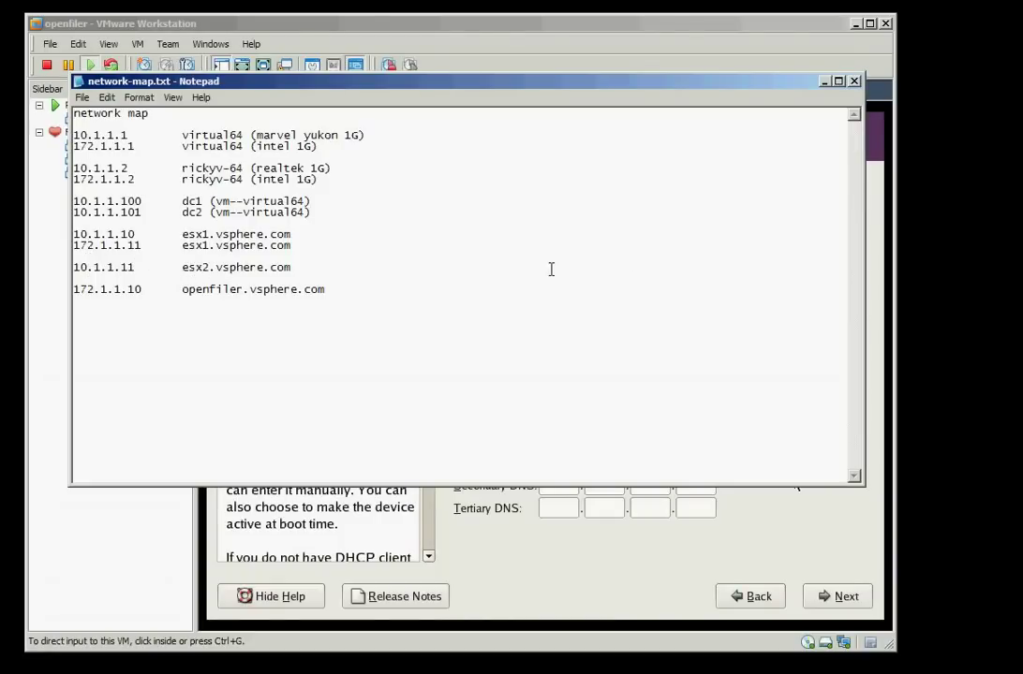
click(824, 83)
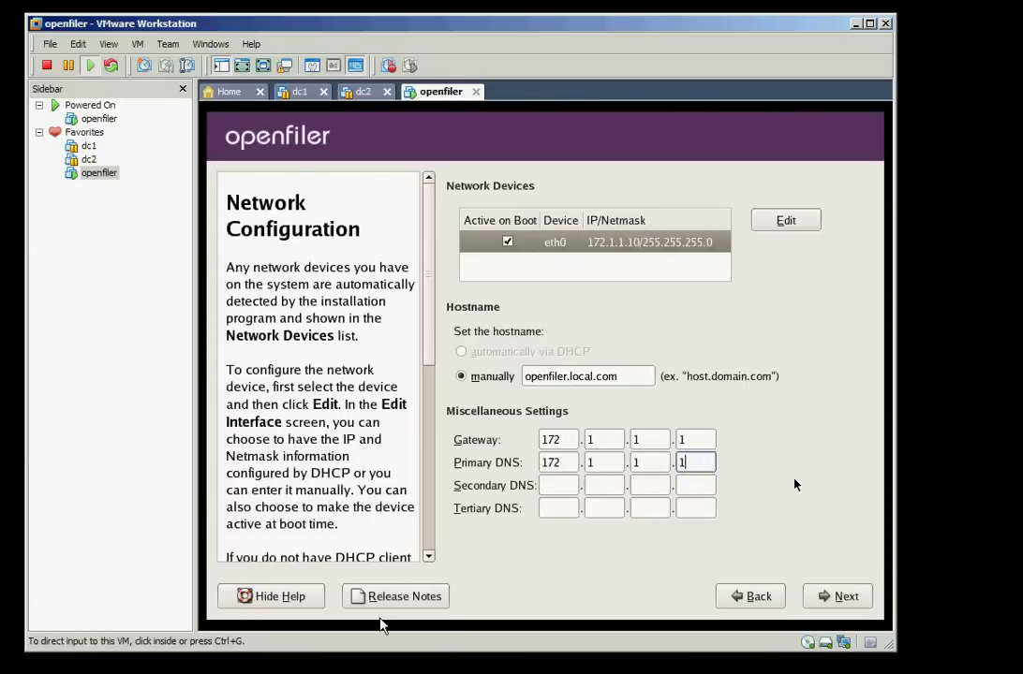
key(alt+Tab)
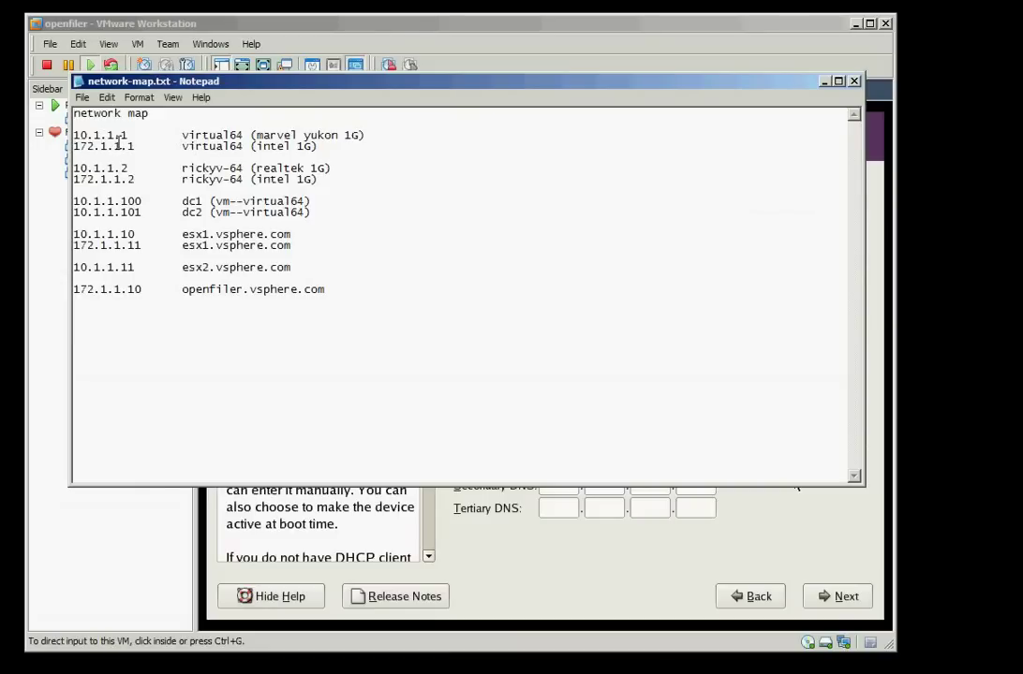
key(alt+Tab)
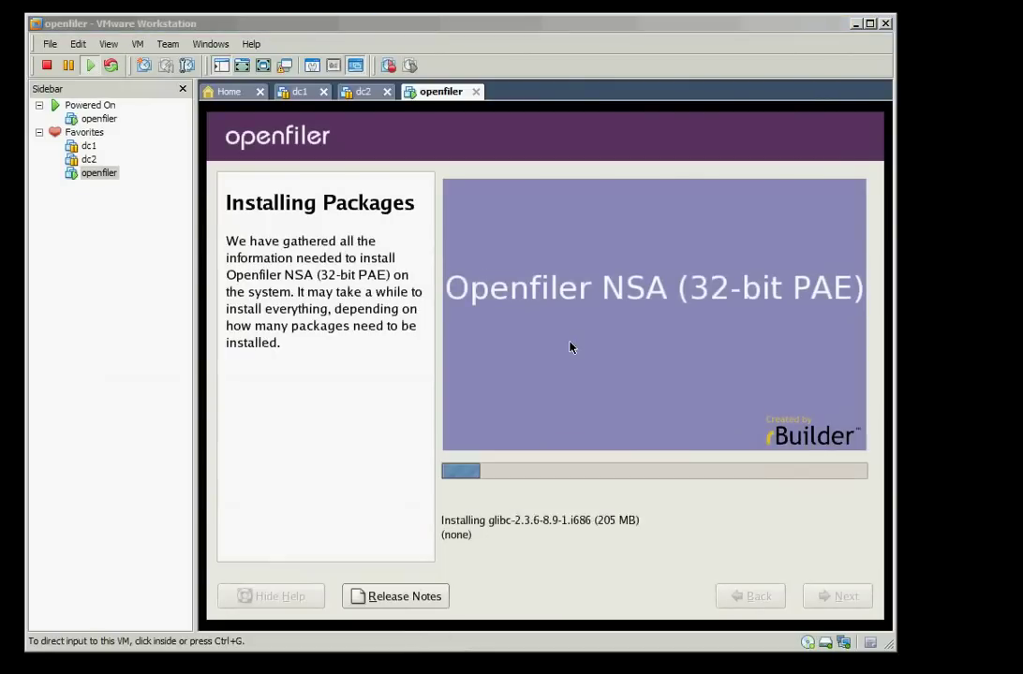
Let the Openfiler installation finish, reboot it, and release input from the VM
click(312, 65)
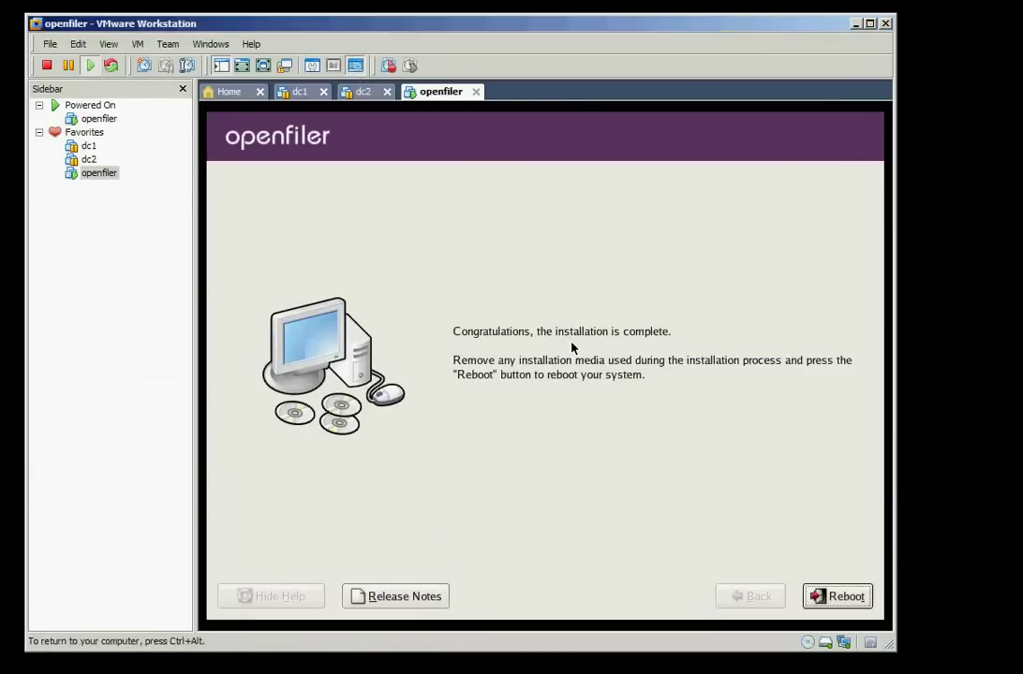
click(835, 597)
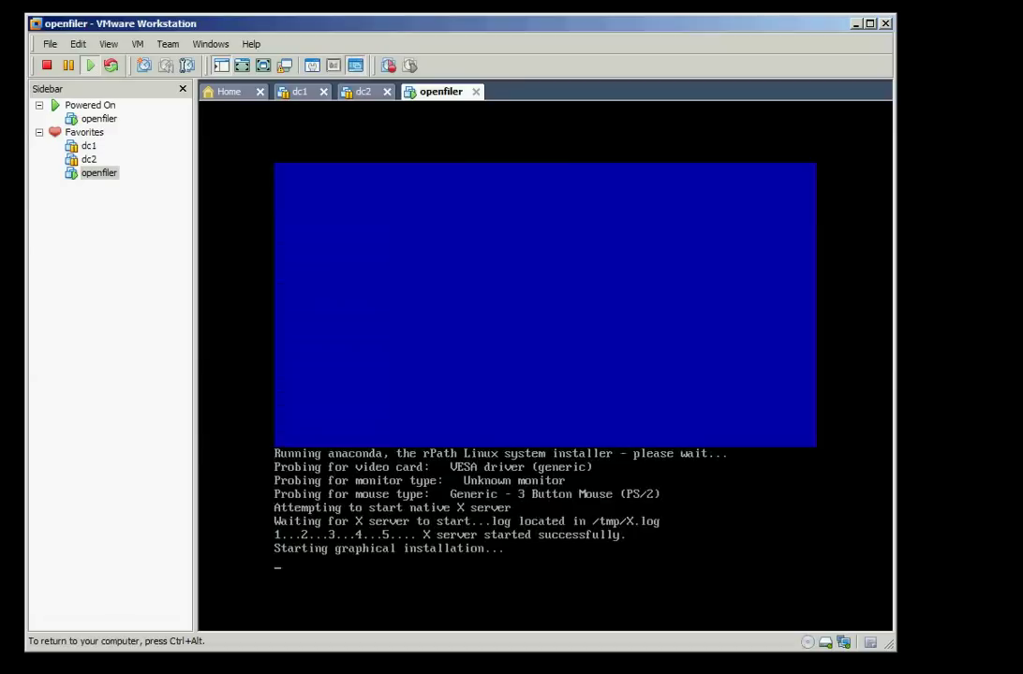
key(ctrl+alt)
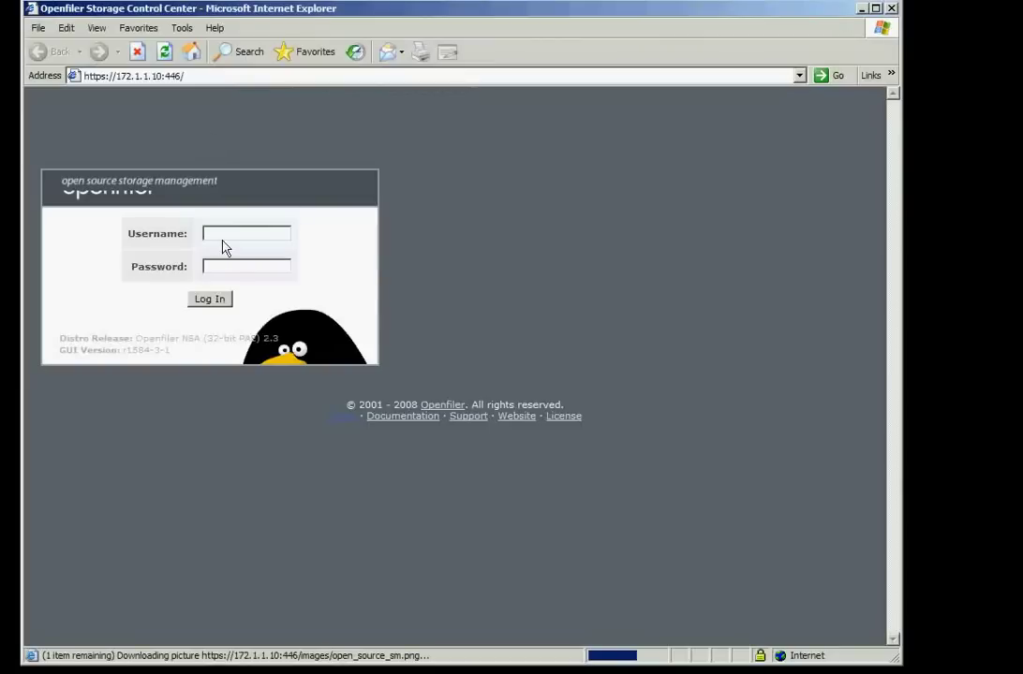
Log in to the Openfiler web interface as user openfiler with the account password
text(openfiler)
key(Tab)
text(password)
click(215, 304)
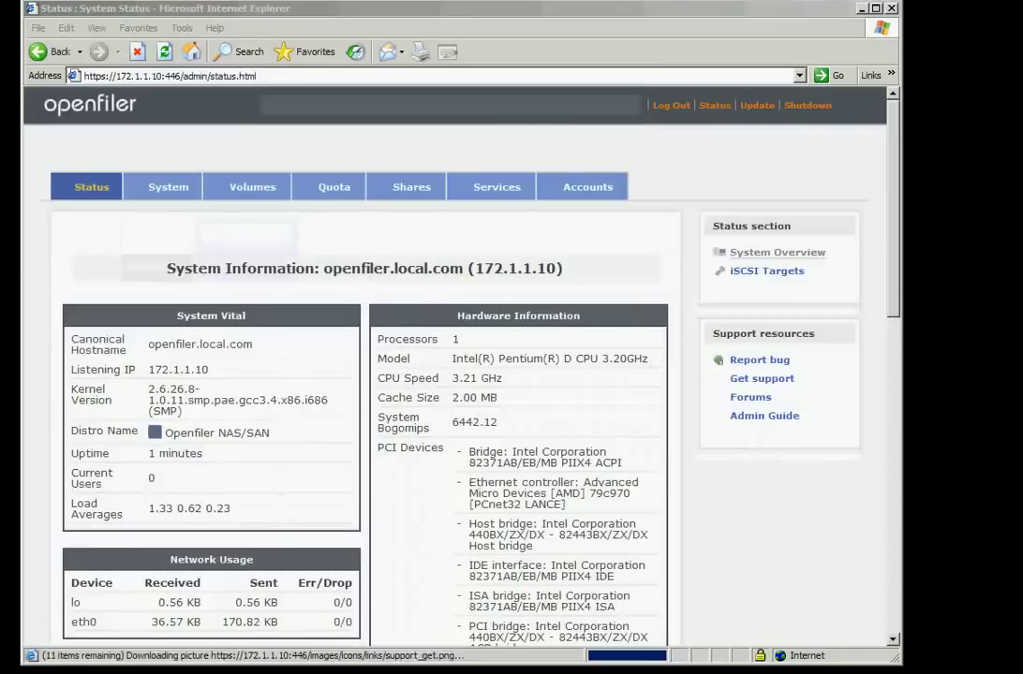
Enable the iSCSI target server on the Manage Services page
click(478, 192)
scroll(478, 368, down, 3)
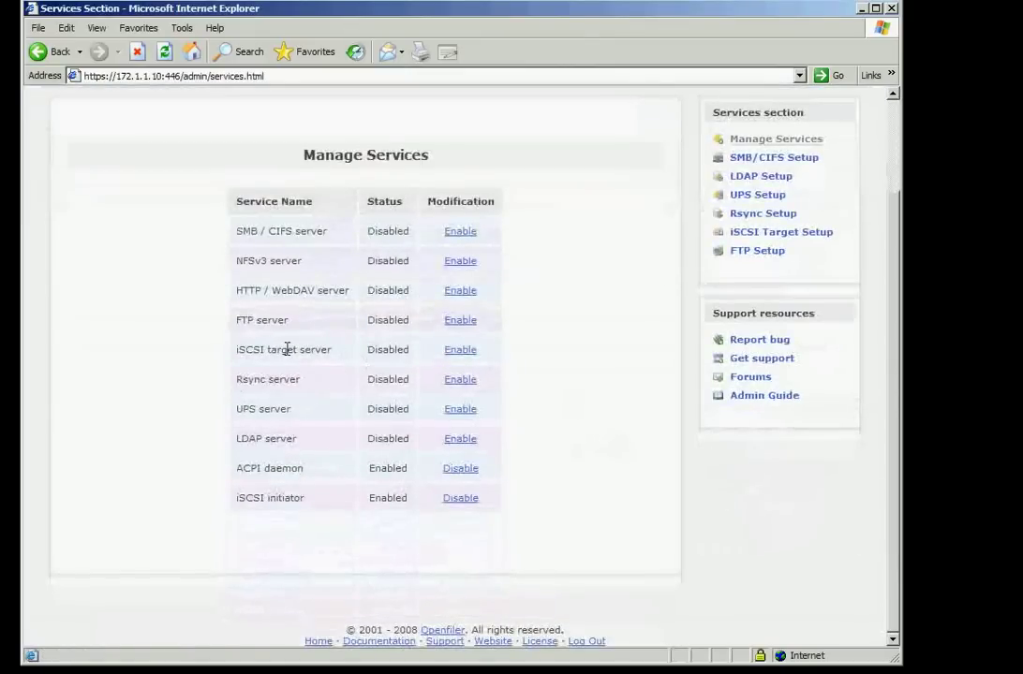
click(451, 352)
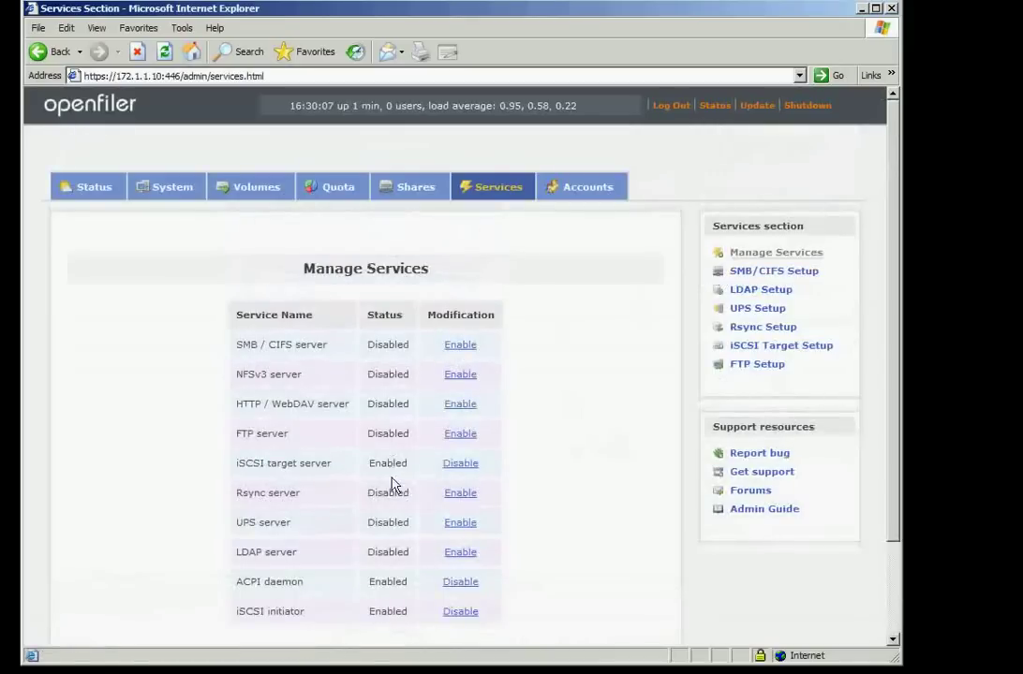
Reboot Openfiler from its Shutdown page, then power off the openfiler VM
click(803, 105)
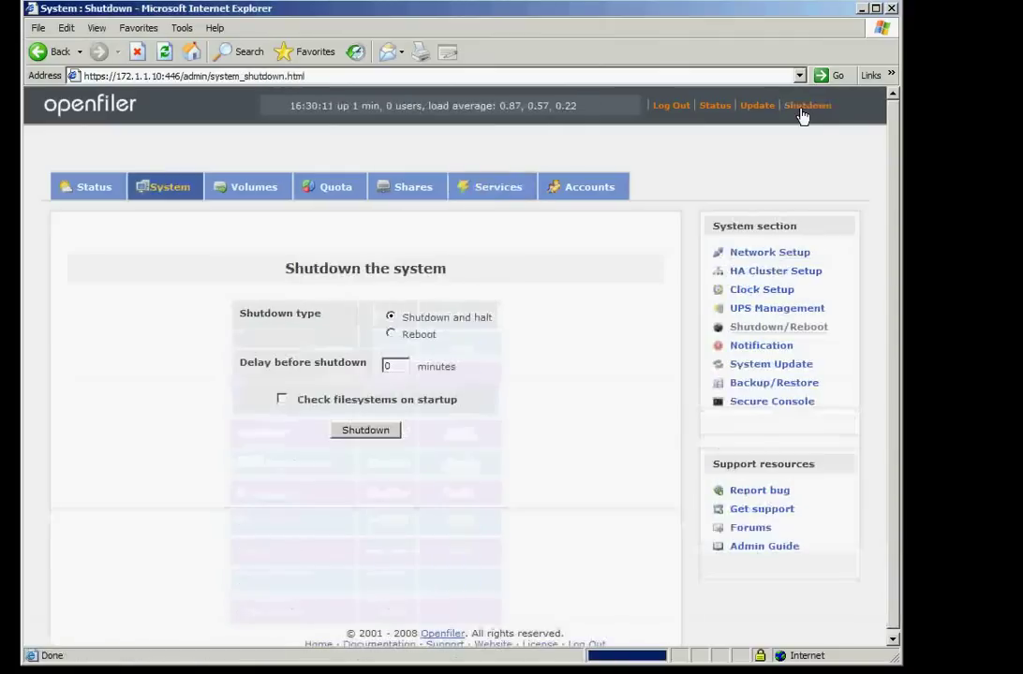
click(390, 335)
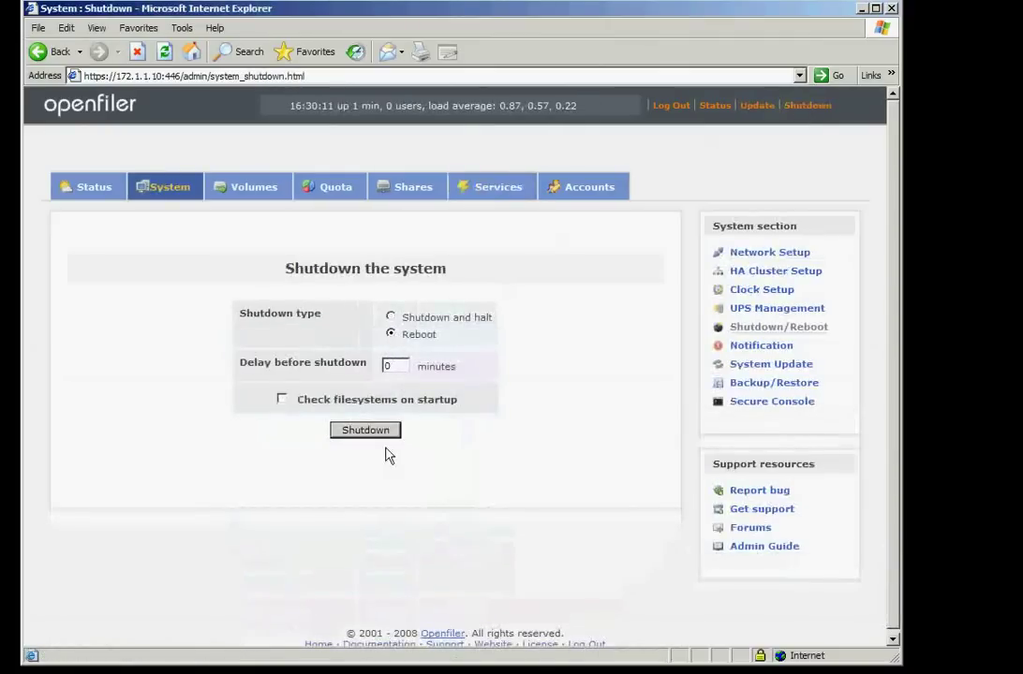
click(364, 433)
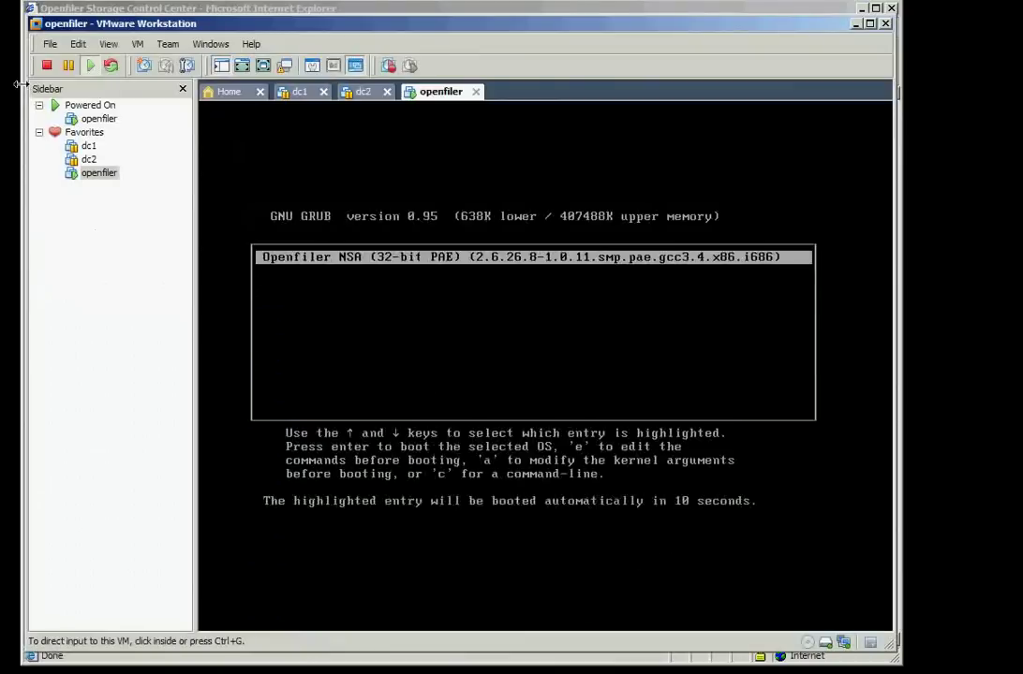
click(48, 66)
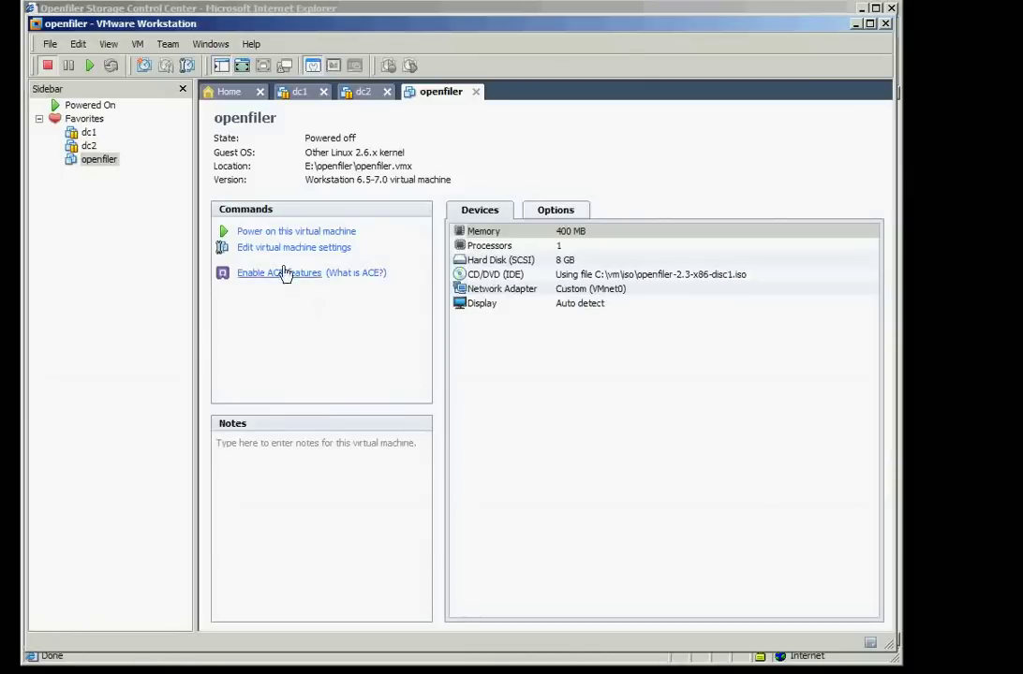
click(285, 250)
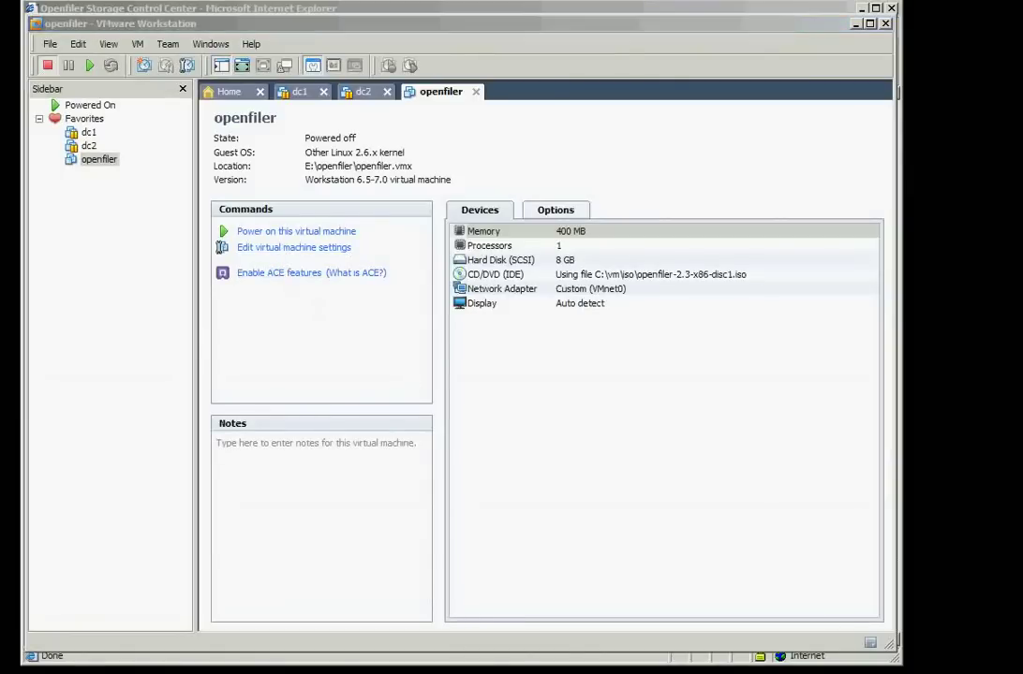
Add a new 200 GB SCSI virtual disk to openfiler, save the settings, and power it on
click(354, 516)
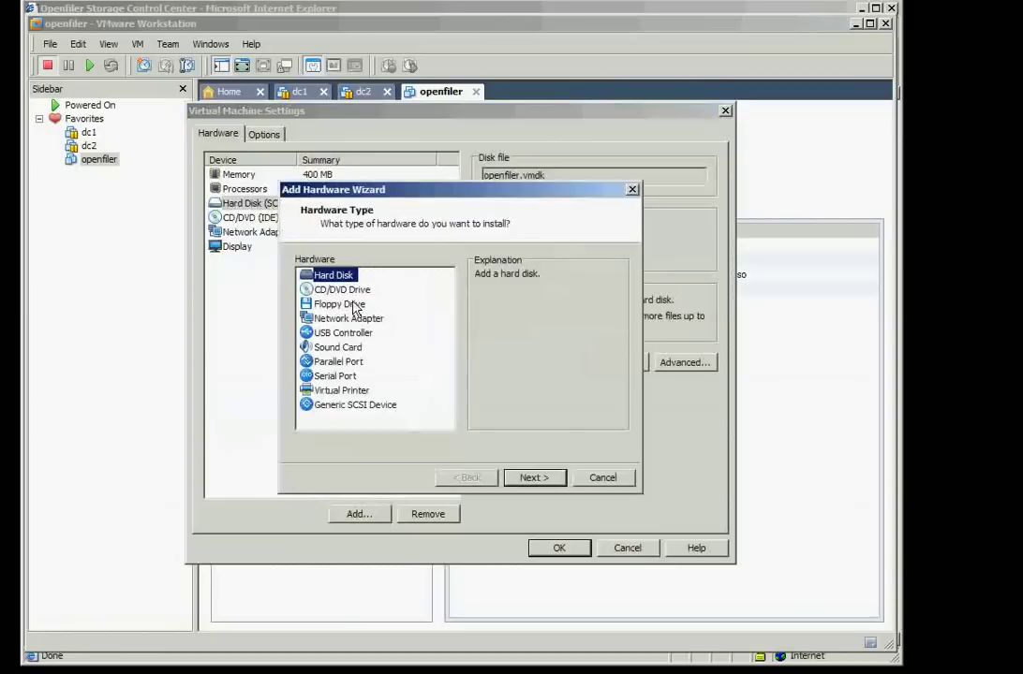
click(535, 478)
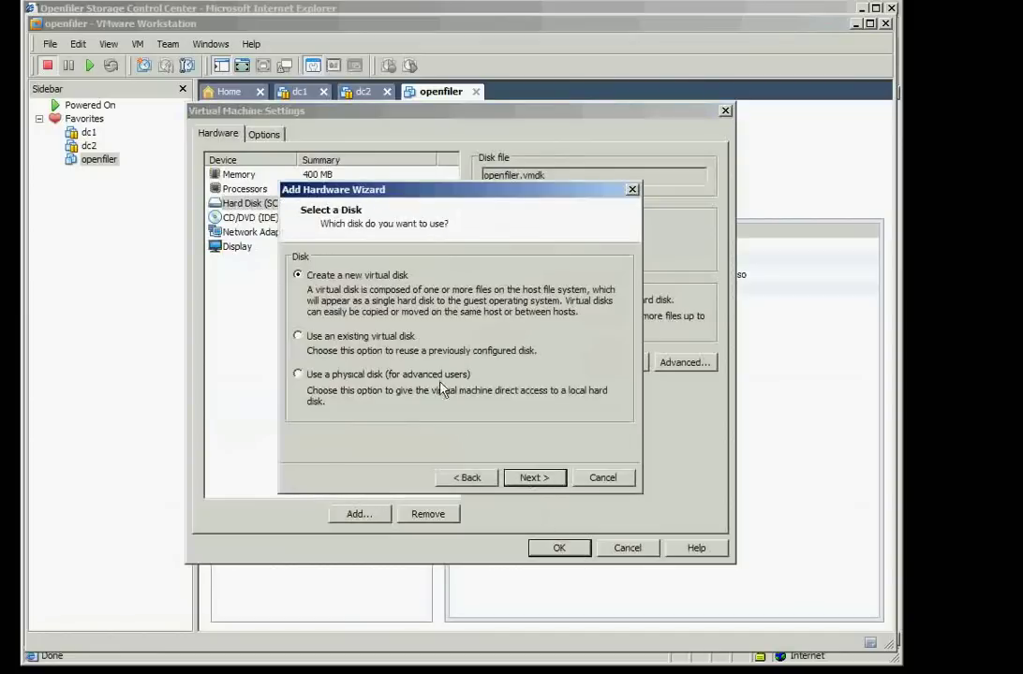
click(533, 477)
click(535, 478)
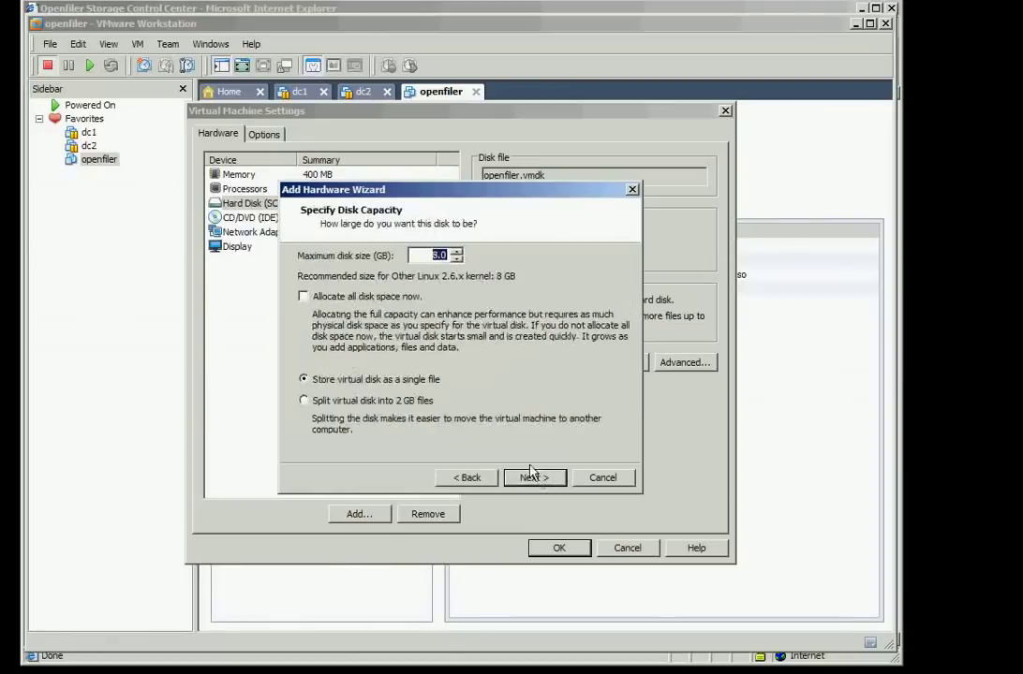
text(200)
click(530, 477)
click(532, 478)
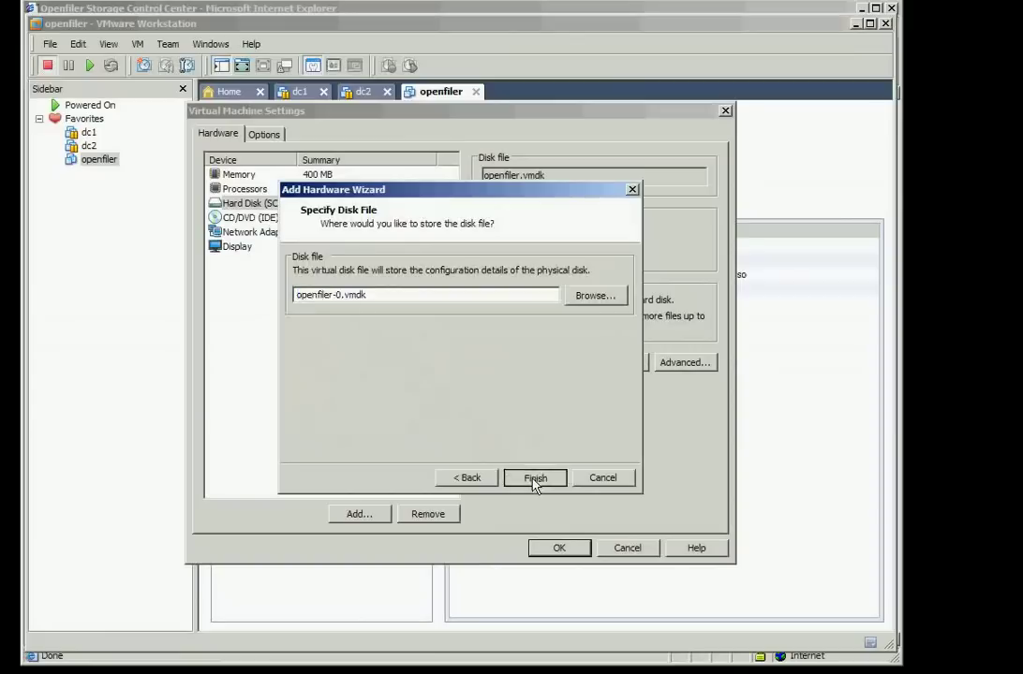
key(Return)
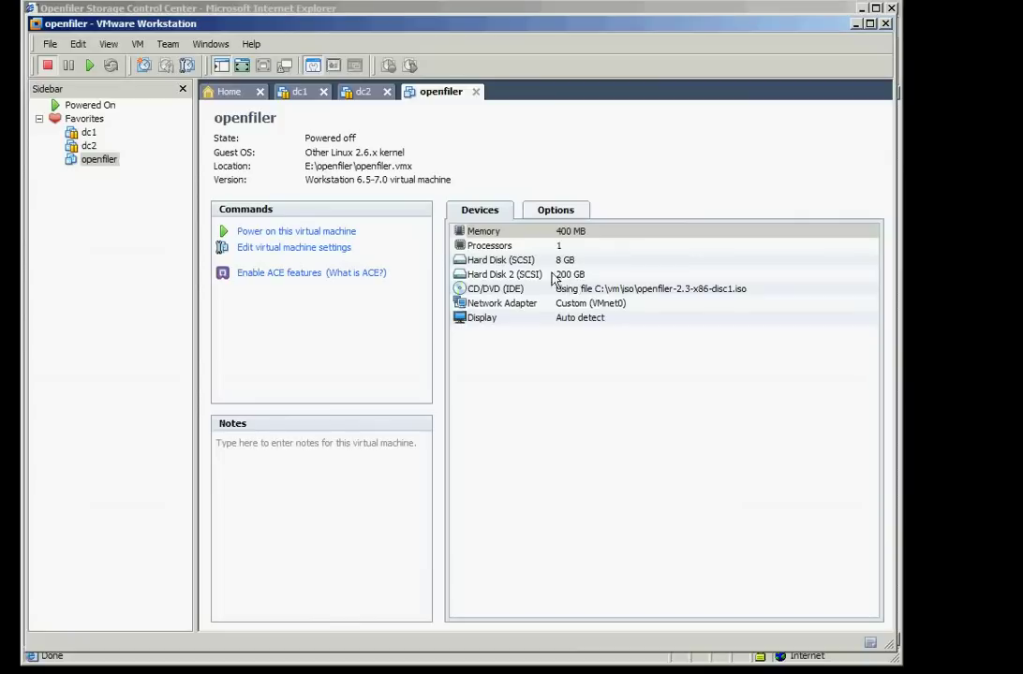
click(292, 232)
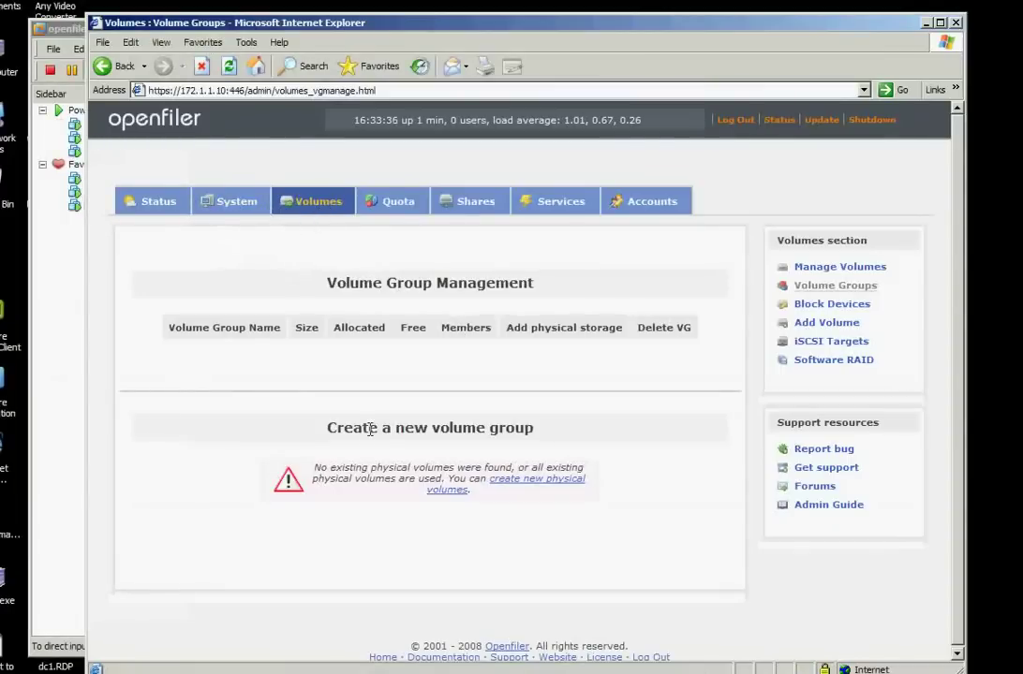
Create a primary physical-volume partition on /dev/sdb spanning cylinders 1–26108
click(513, 487)
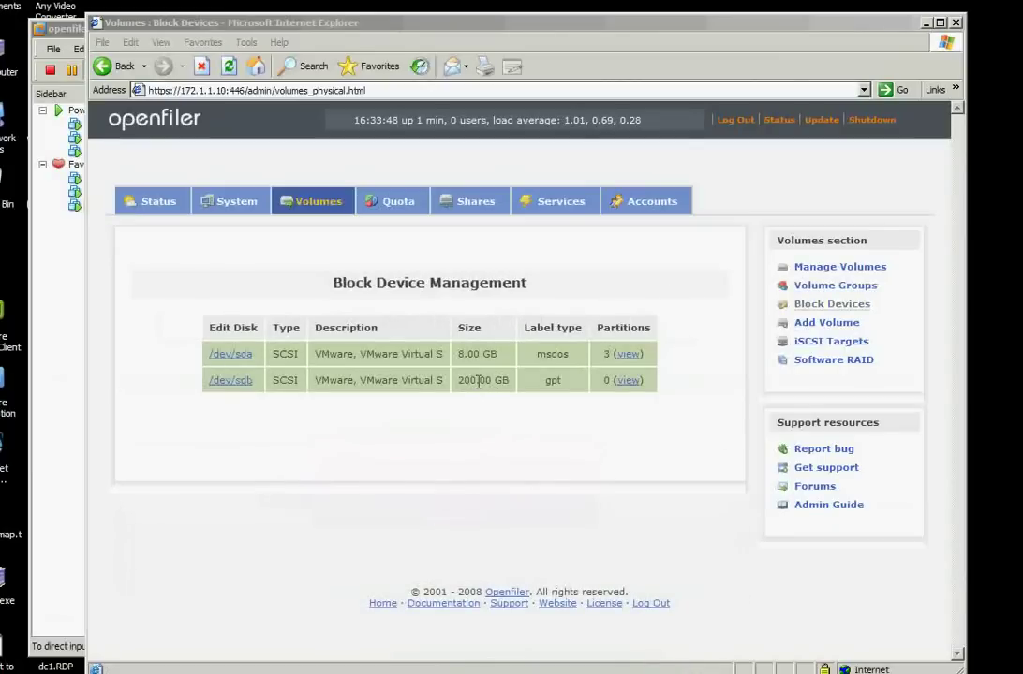
click(222, 388)
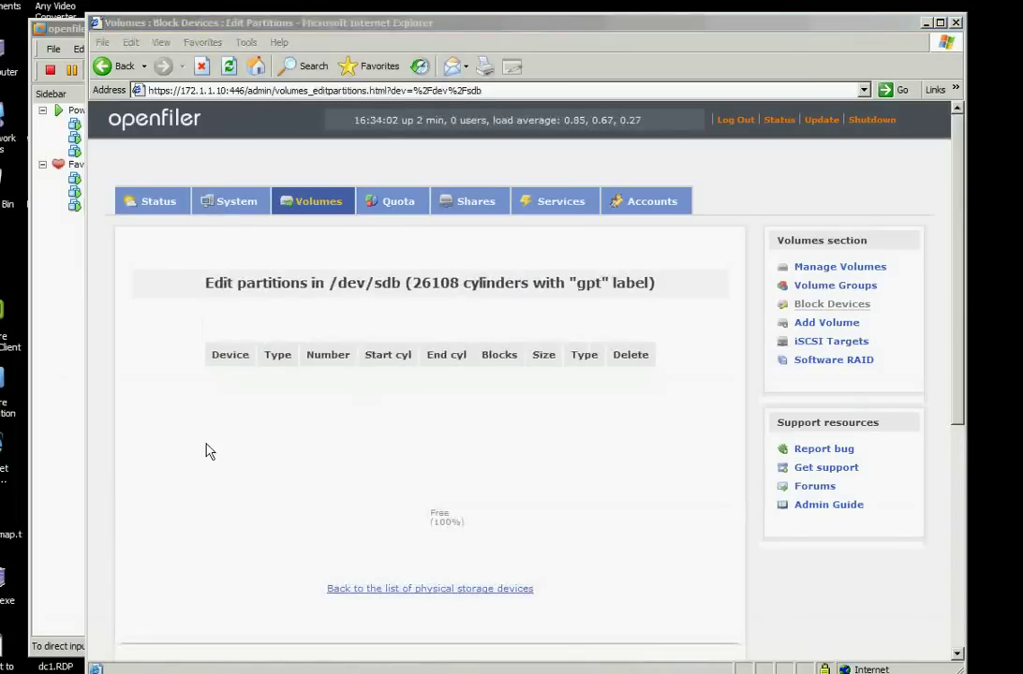
click(167, 365)
scroll(169, 366, down, 5)
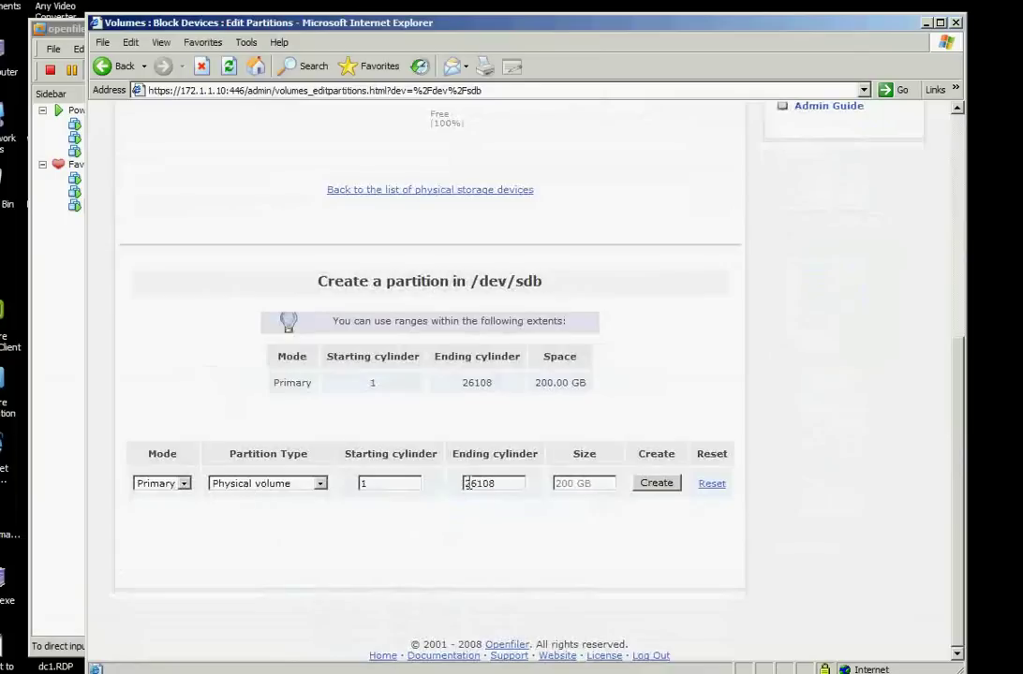
click(655, 485)
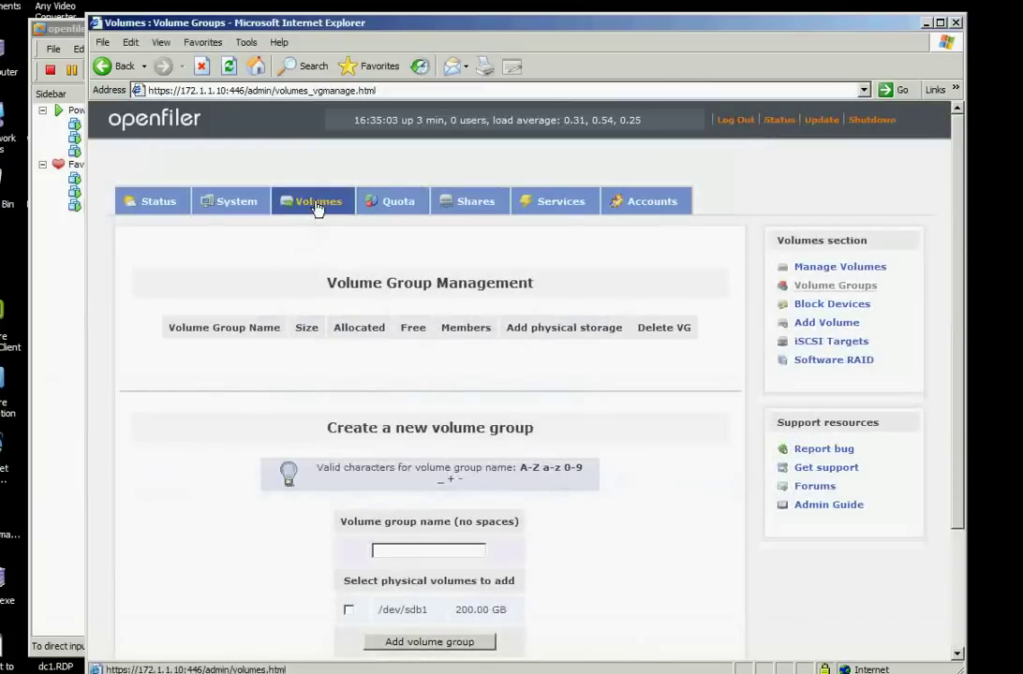
Create volume group vol1 containing the /dev/sdb1 physical volume
scroll(407, 412, down, 3)
click(397, 393)
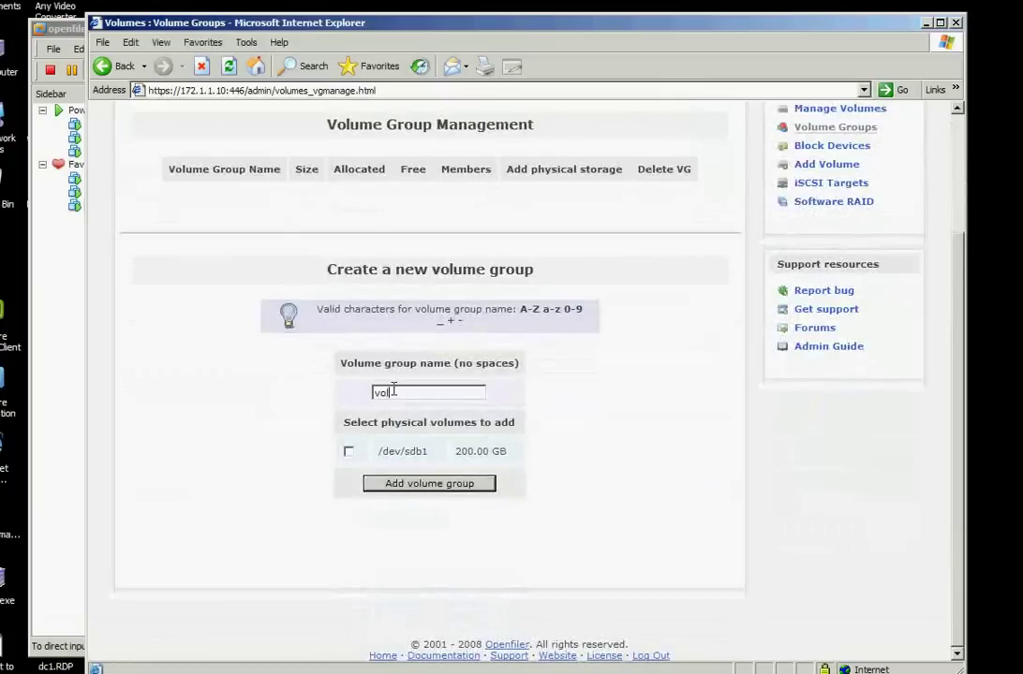
click(348, 453)
click(413, 486)
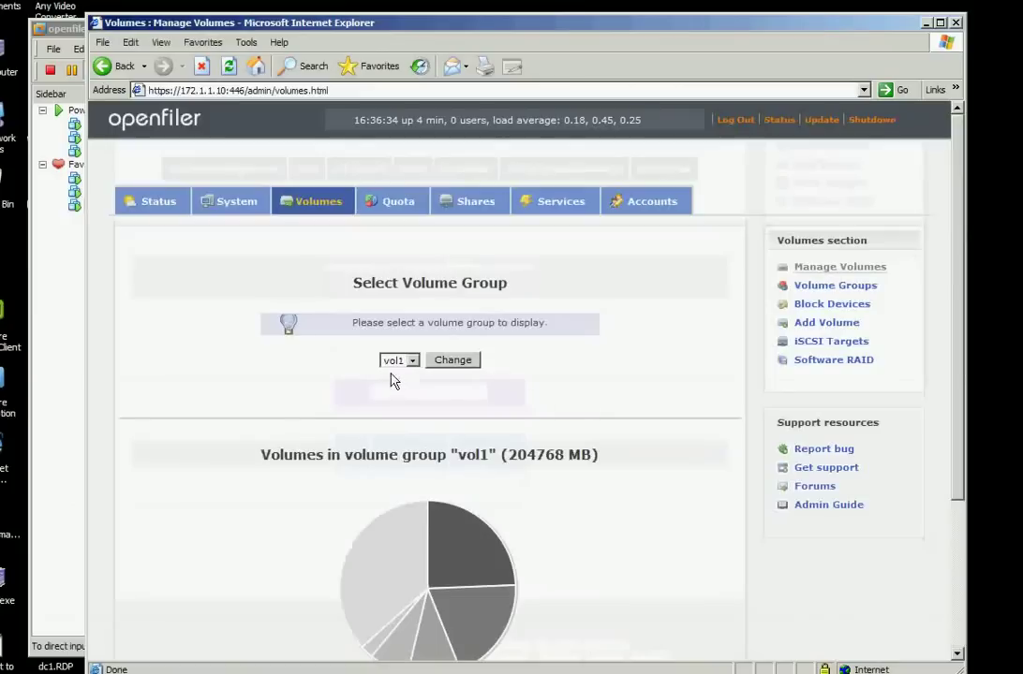
Create an iSCSI volume named share1 of about 100000 MB, roughly half of vol1
click(412, 362)
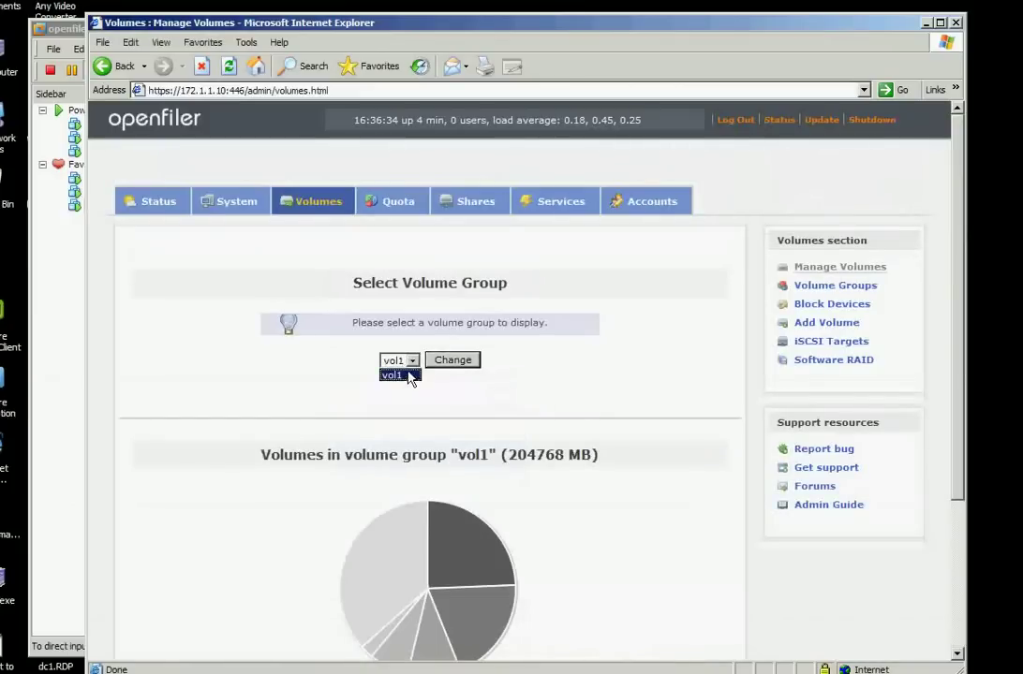
click(409, 376)
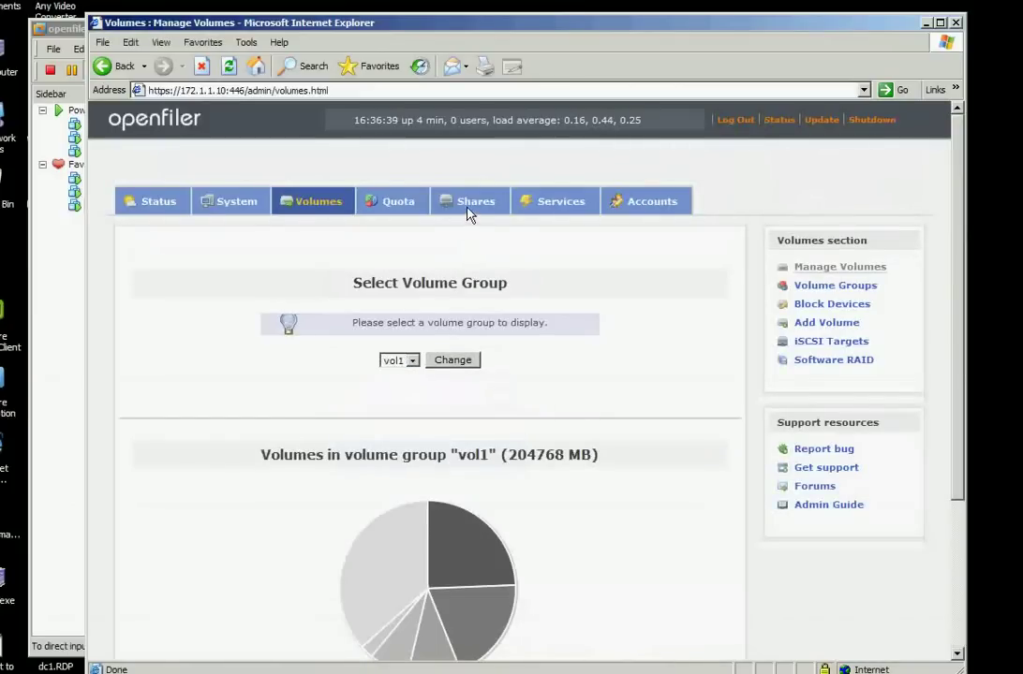
click(473, 207)
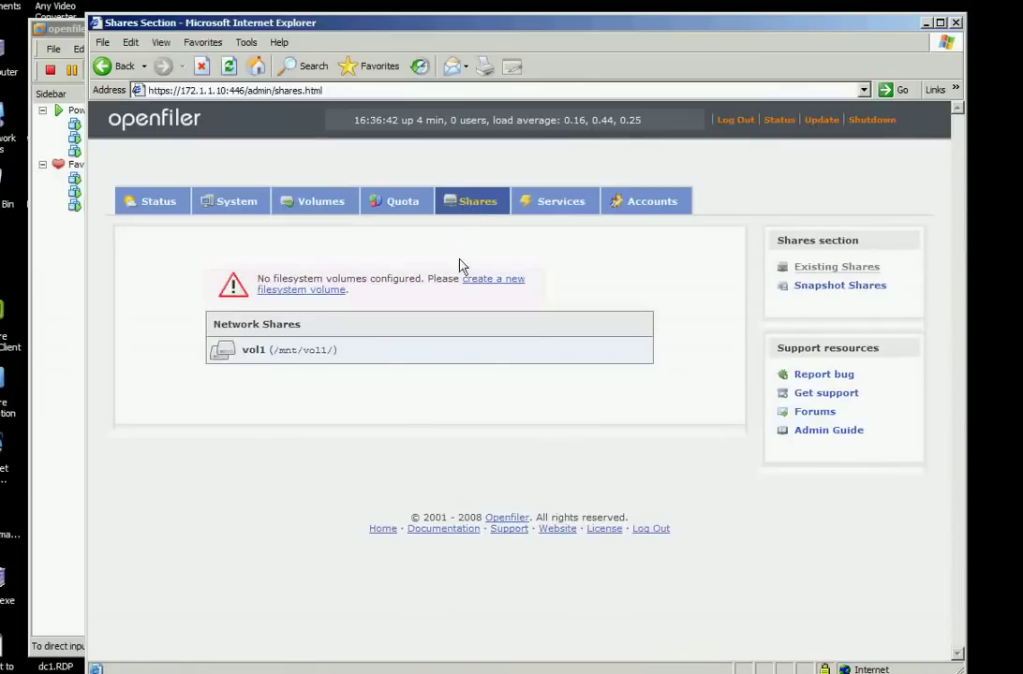
click(481, 280)
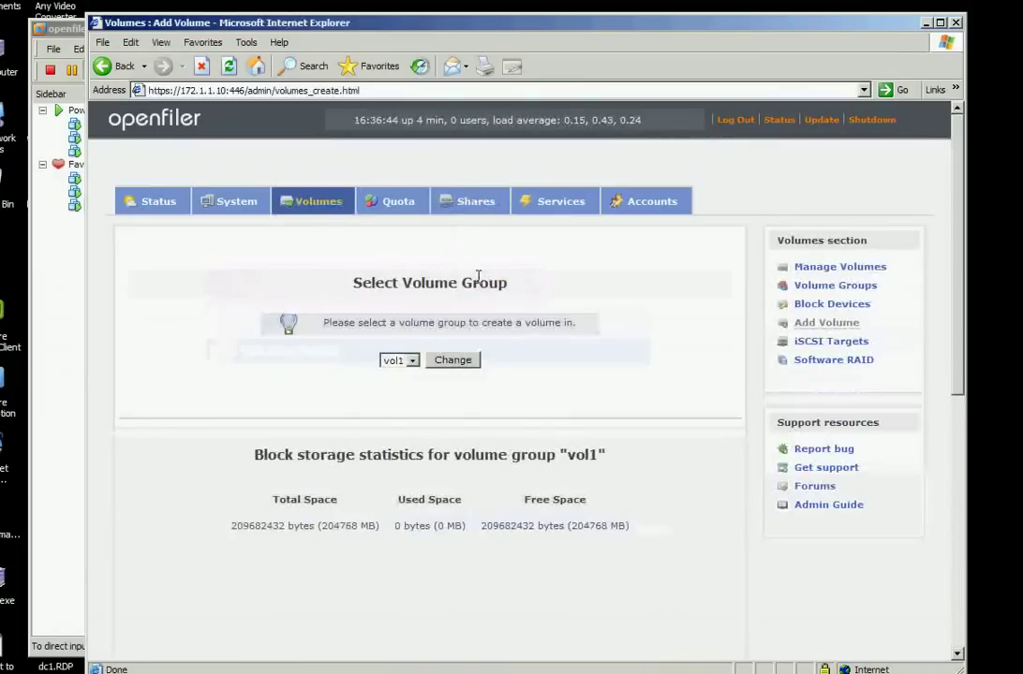
scroll(445, 449, down, 5)
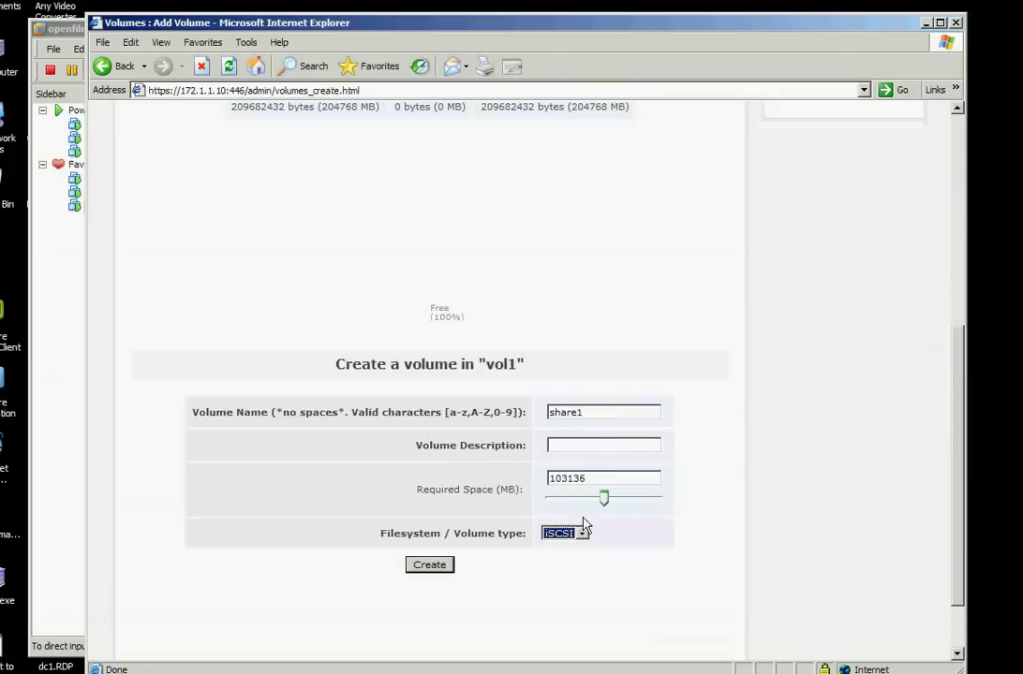
drag(604, 498, 600, 498)
click(580, 533)
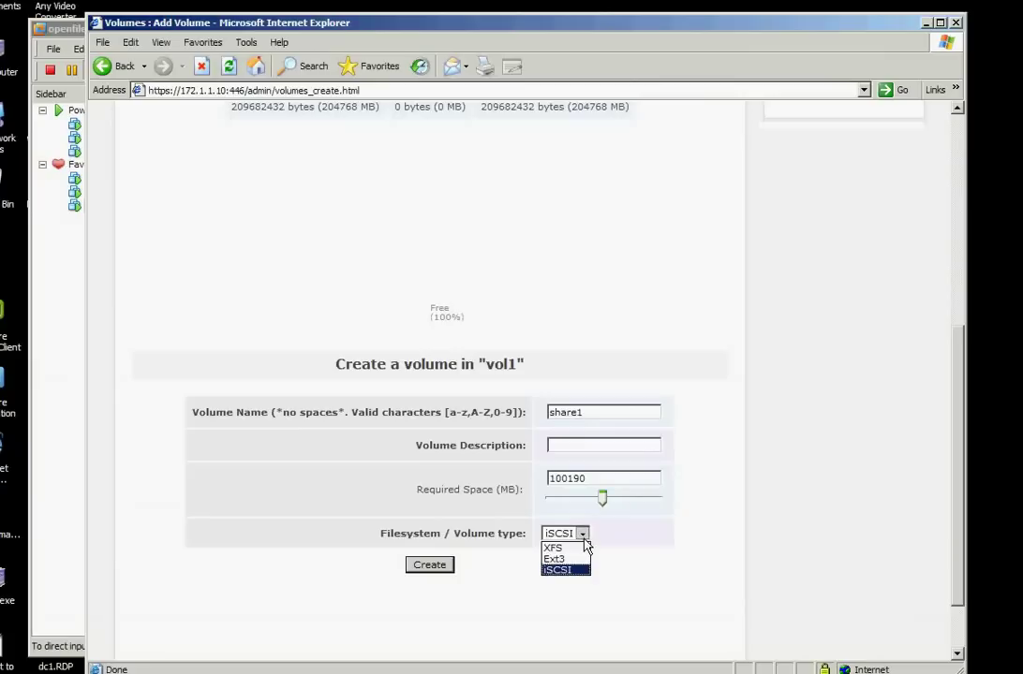
click(564, 571)
click(428, 566)
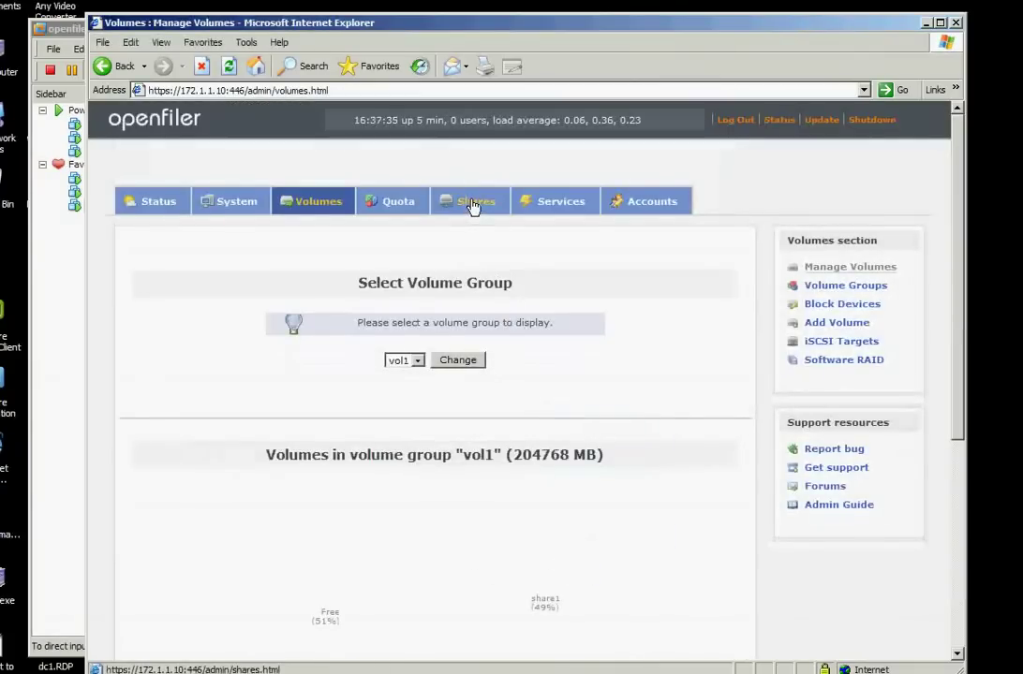
click(473, 205)
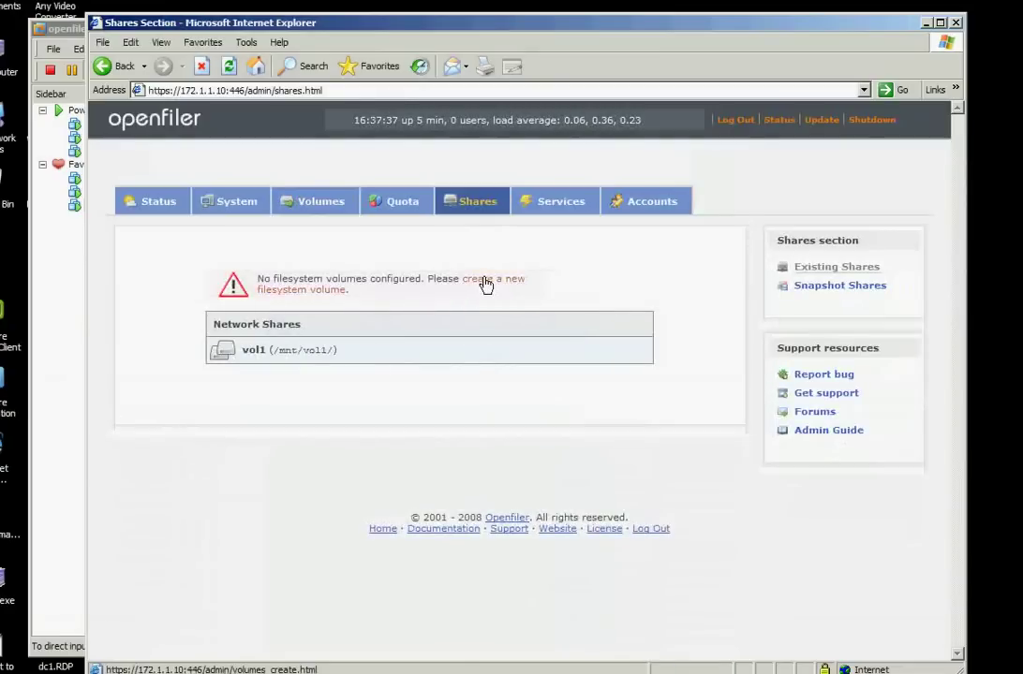
click(484, 281)
scroll(483, 281, down, 5)
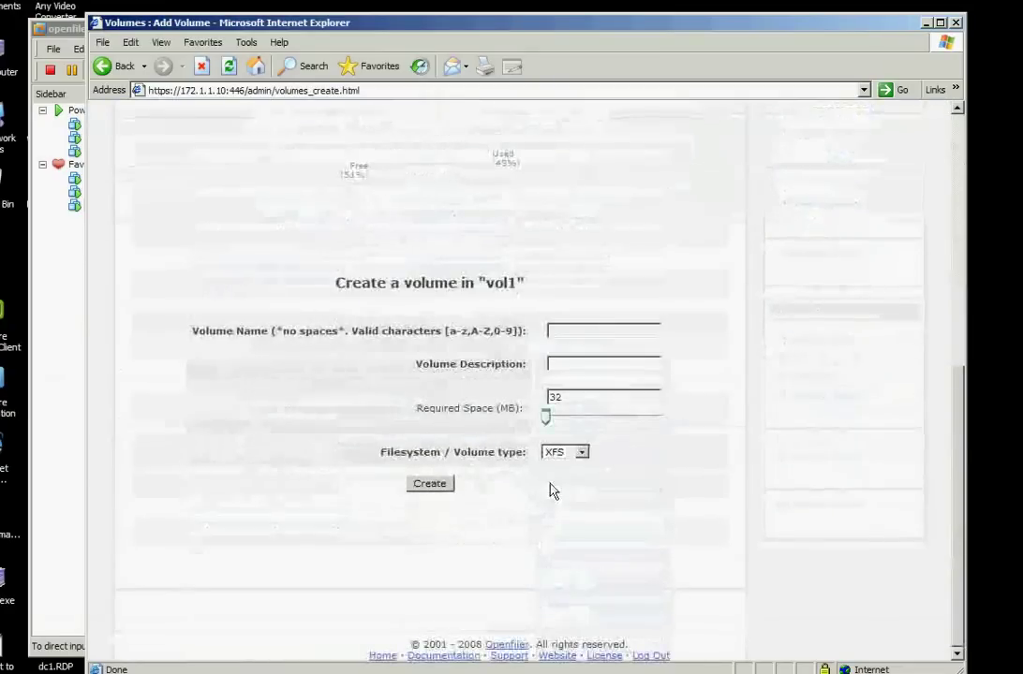
click(578, 453)
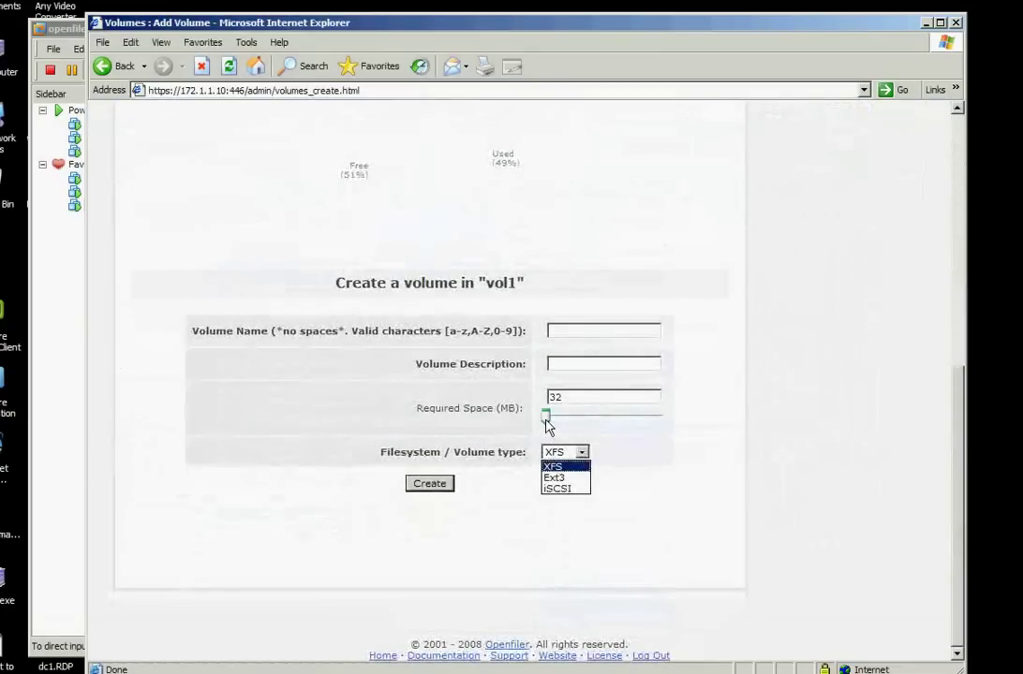
click(635, 426)
drag(545, 418, 692, 419)
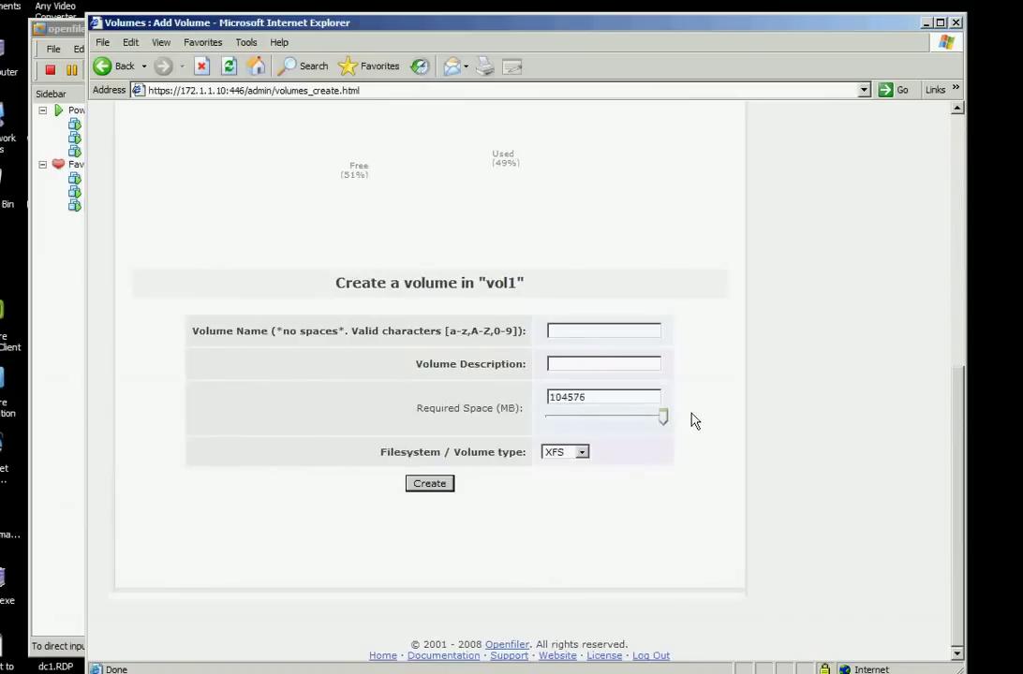
click(579, 454)
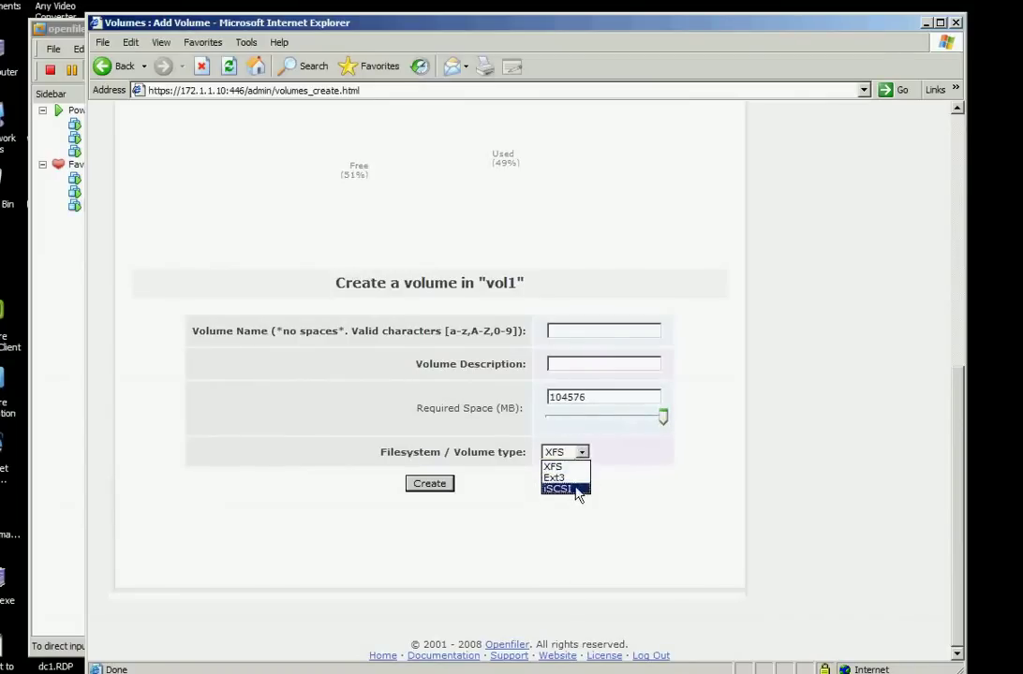
click(581, 432)
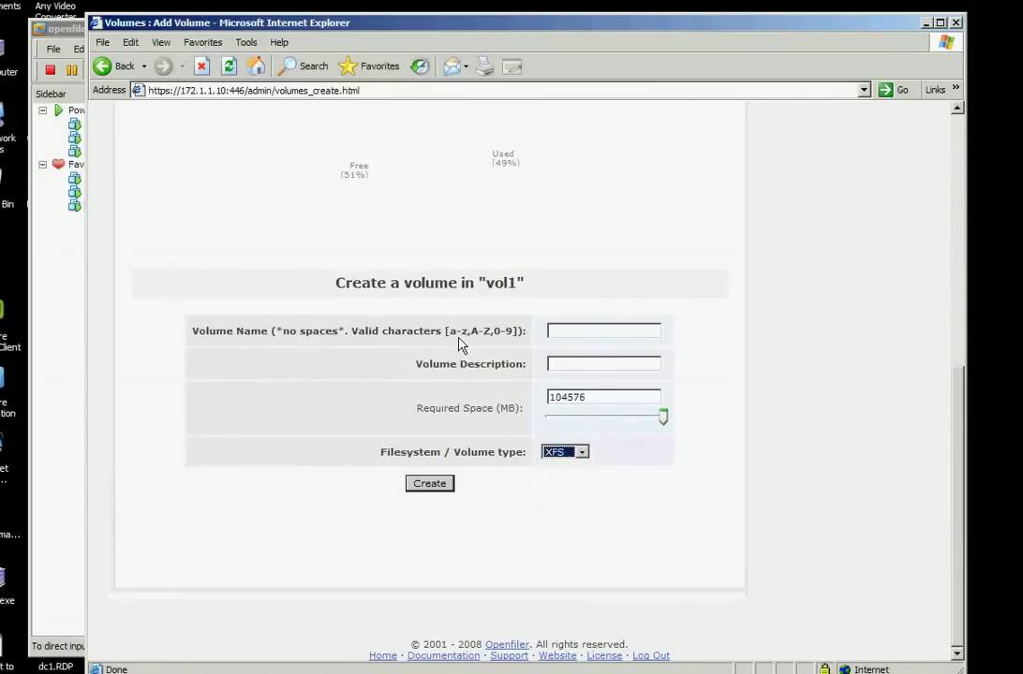
key(Return)
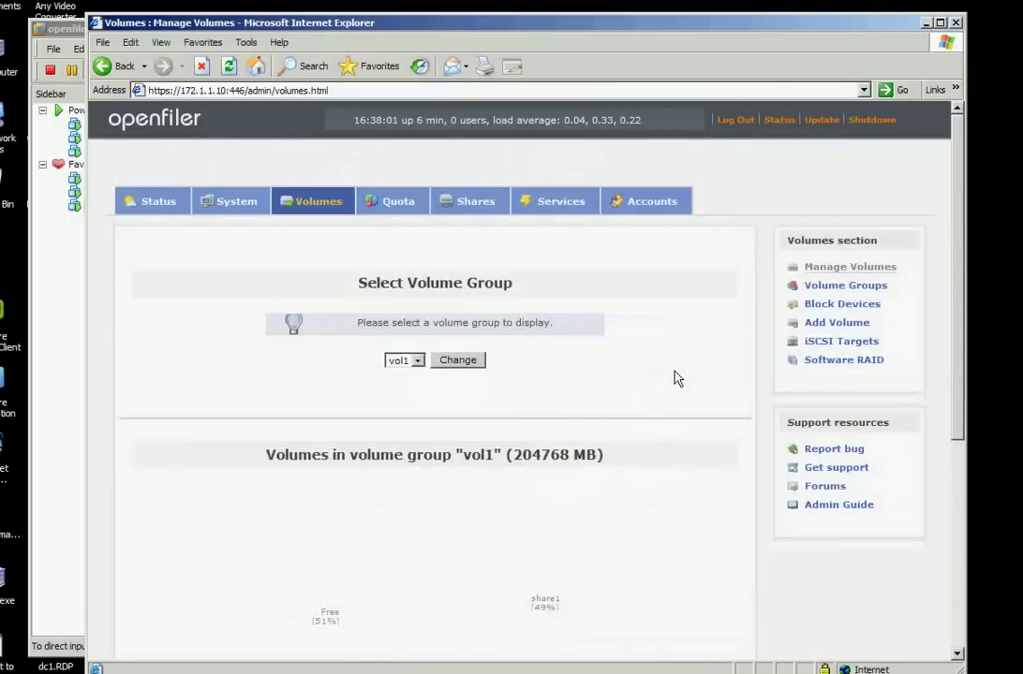
Open the iSCSI Targets page and copy the suggested target IQN
click(828, 346)
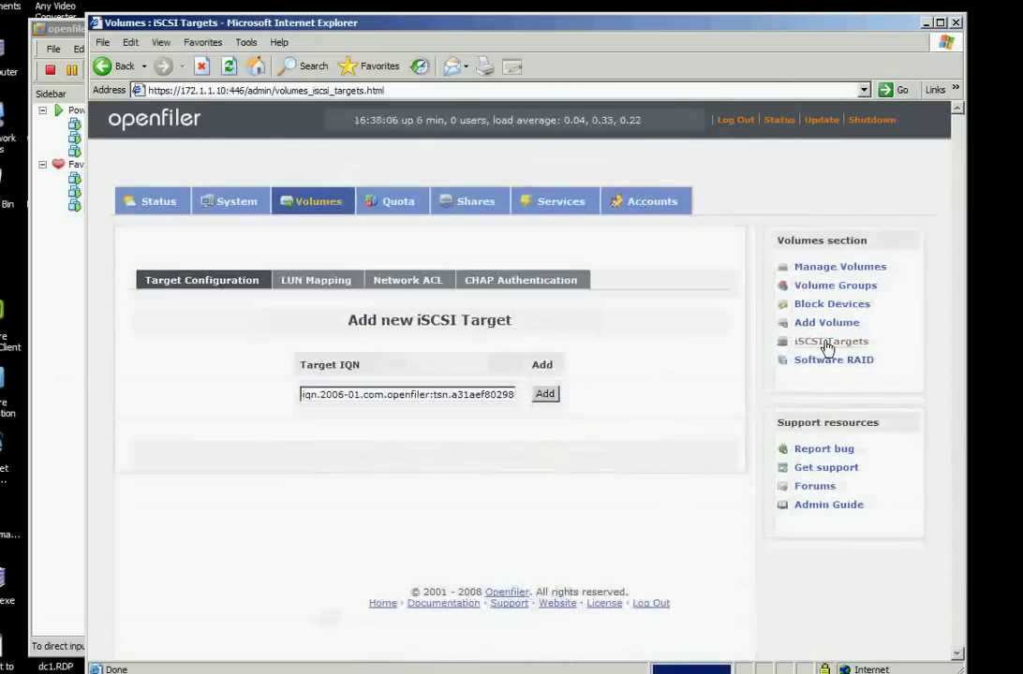
click(330, 398)
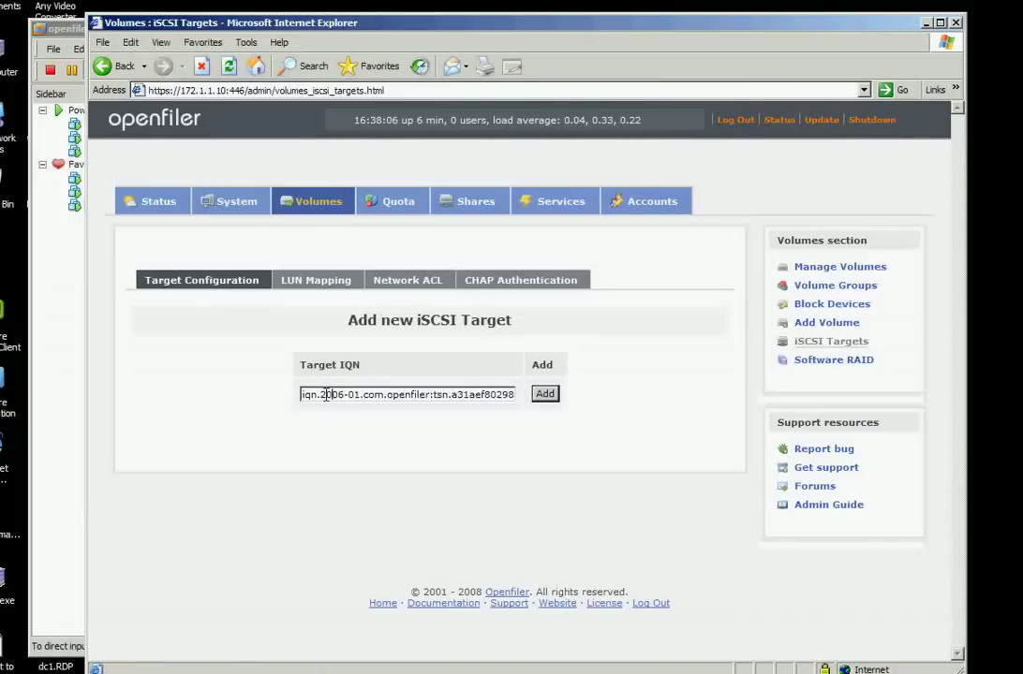
triple_click(326, 394)
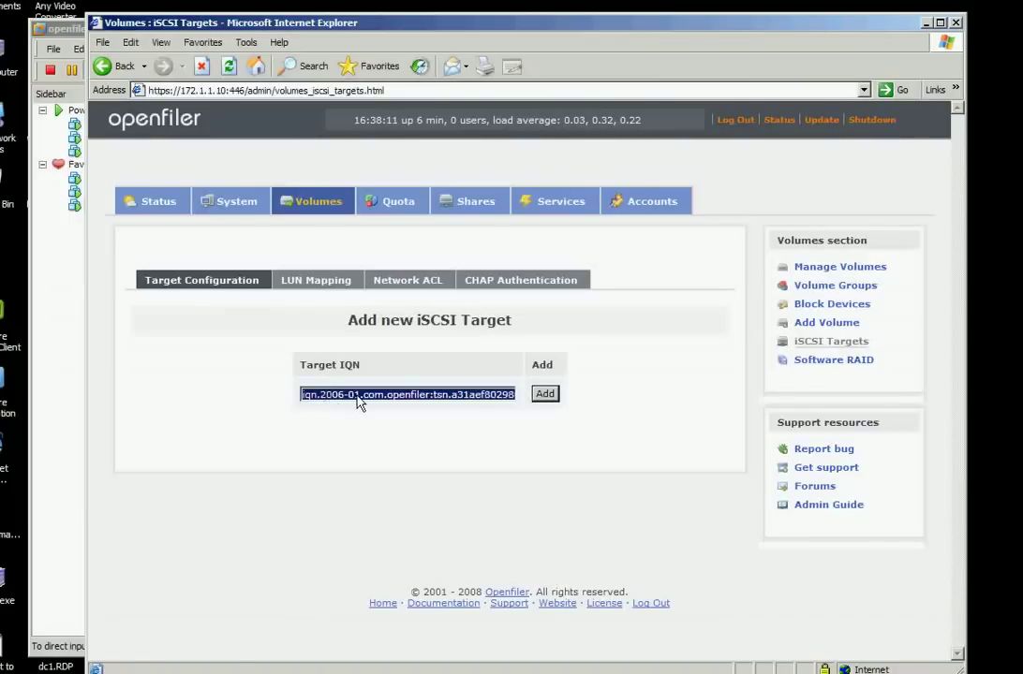
right_click(359, 395)
click(385, 442)
Paste the IQN iqn.2006-01.com.openfiler:tsn.a31aef802980 into the network-map notes as the iscsi target
key(alt+Tab)
click(476, 414)
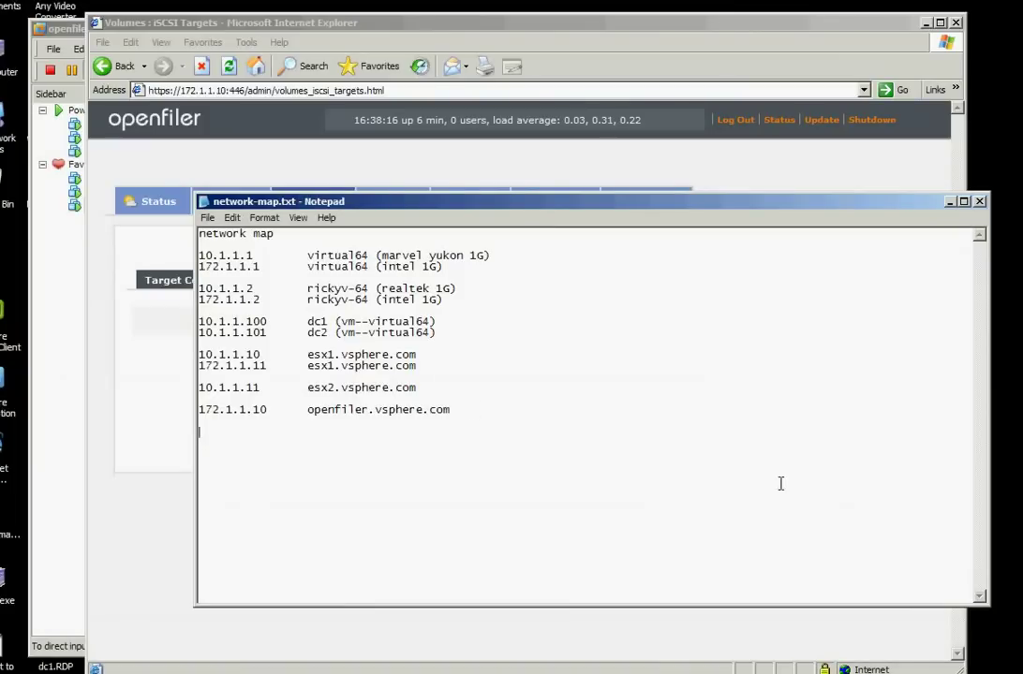
key(alt+Tab)
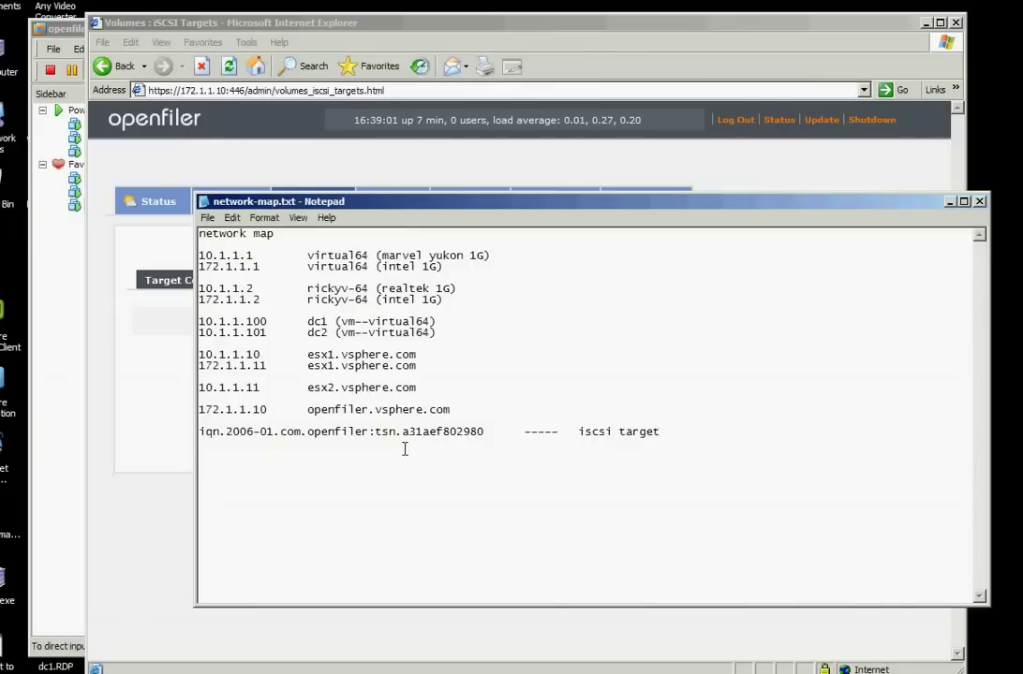
key(alt+Tab)
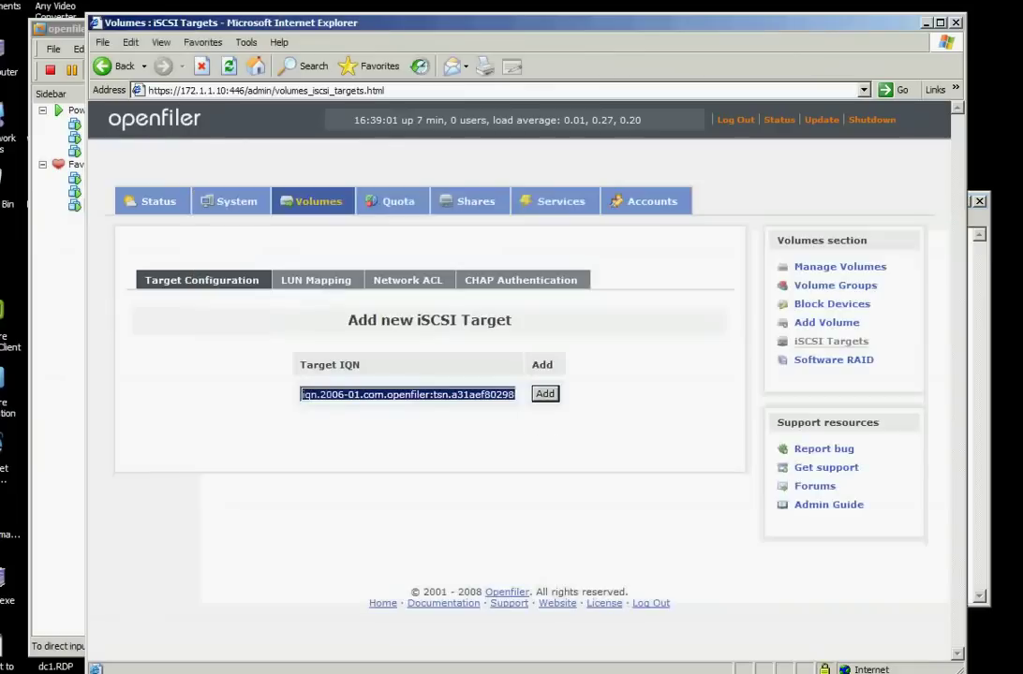
Add the new iSCSI target iqn.2006-01.com.openfiler:tsn.a31aef802980 and keep it selected
click(545, 394)
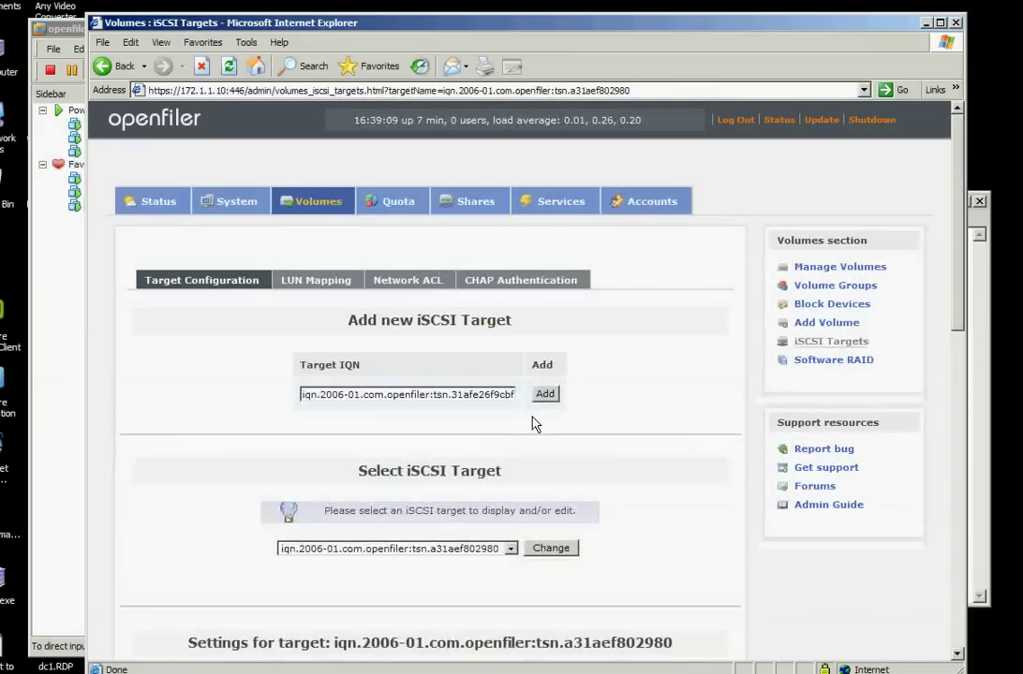
click(510, 548)
click(328, 468)
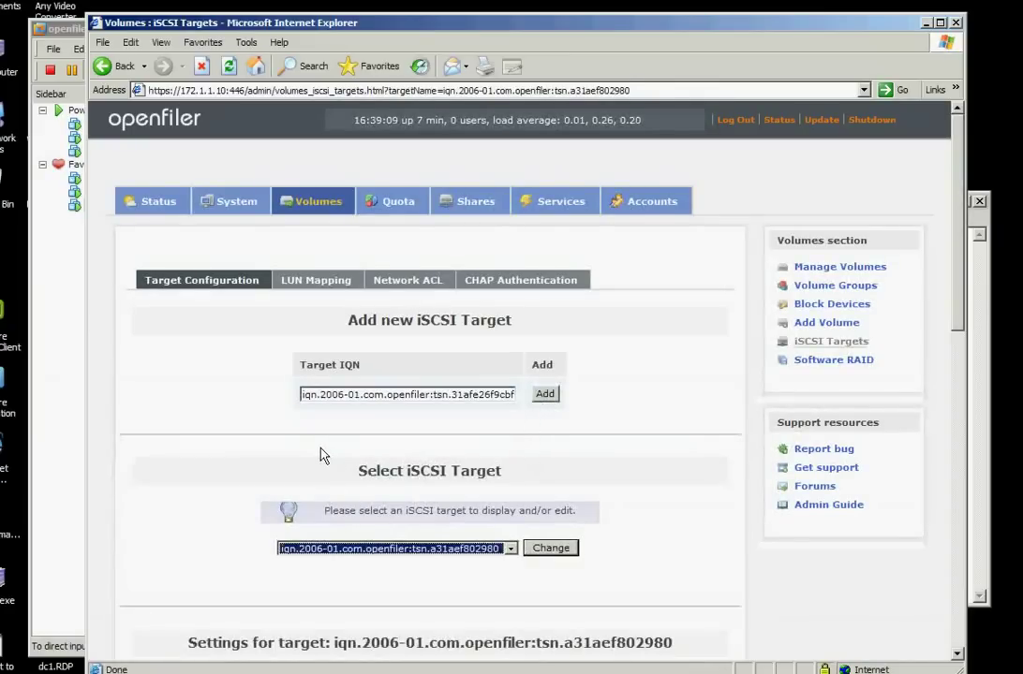
click(281, 617)
scroll(220, 557, down, 5)
scroll(219, 557, up, 4)
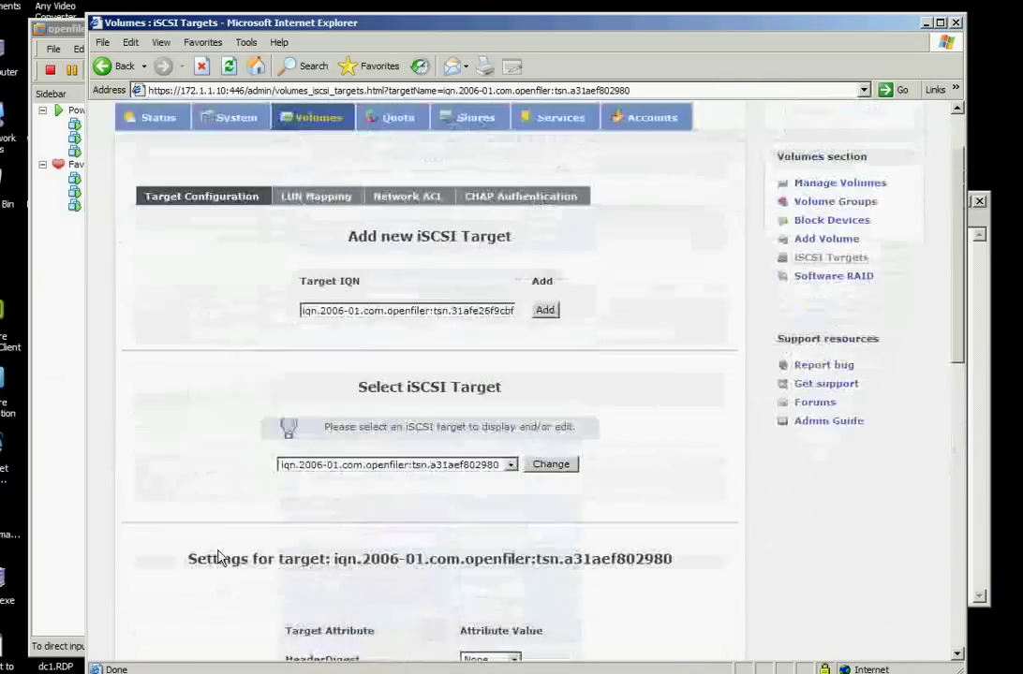
scroll(221, 555, down, 7)
scroll(221, 552, up, 4)
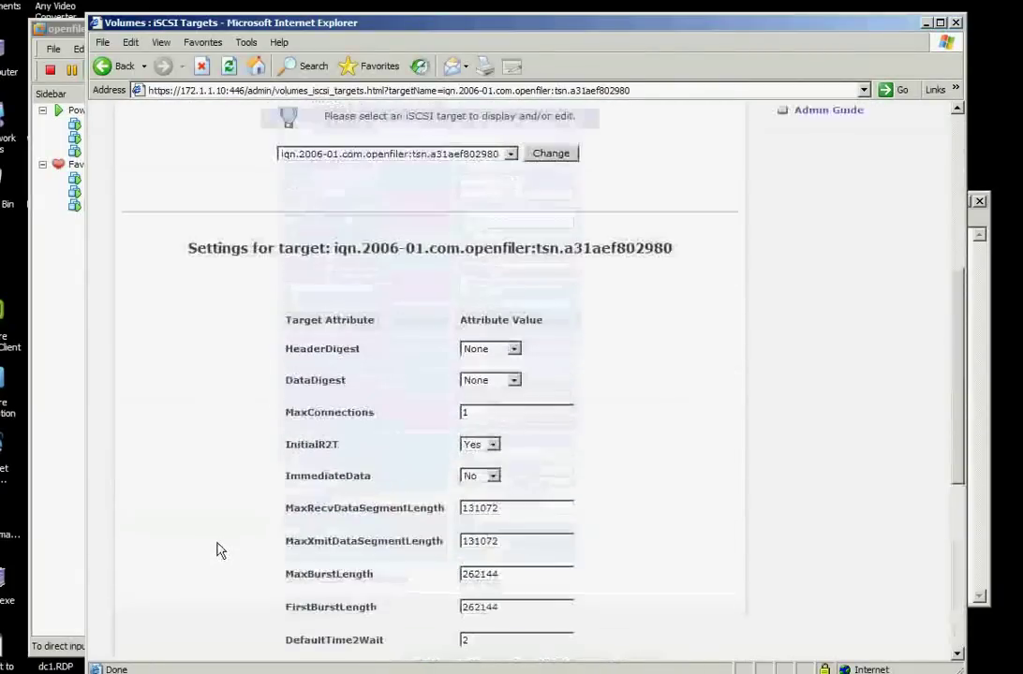
scroll(294, 507, up, 4)
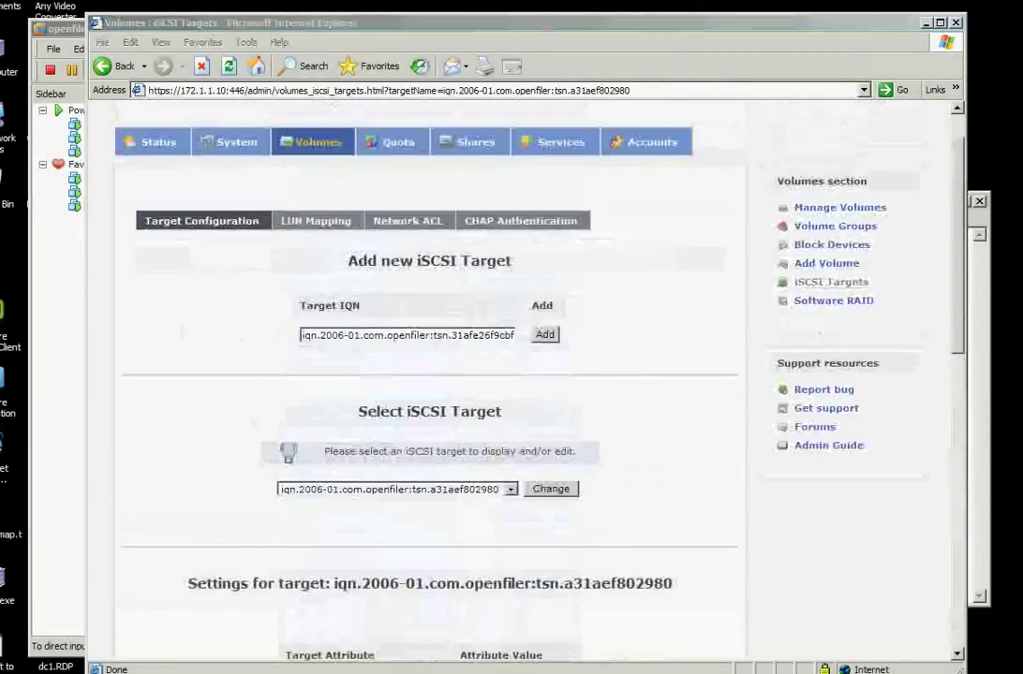
Map share1 to the target as a LUN with blockio transfer mode
click(310, 221)
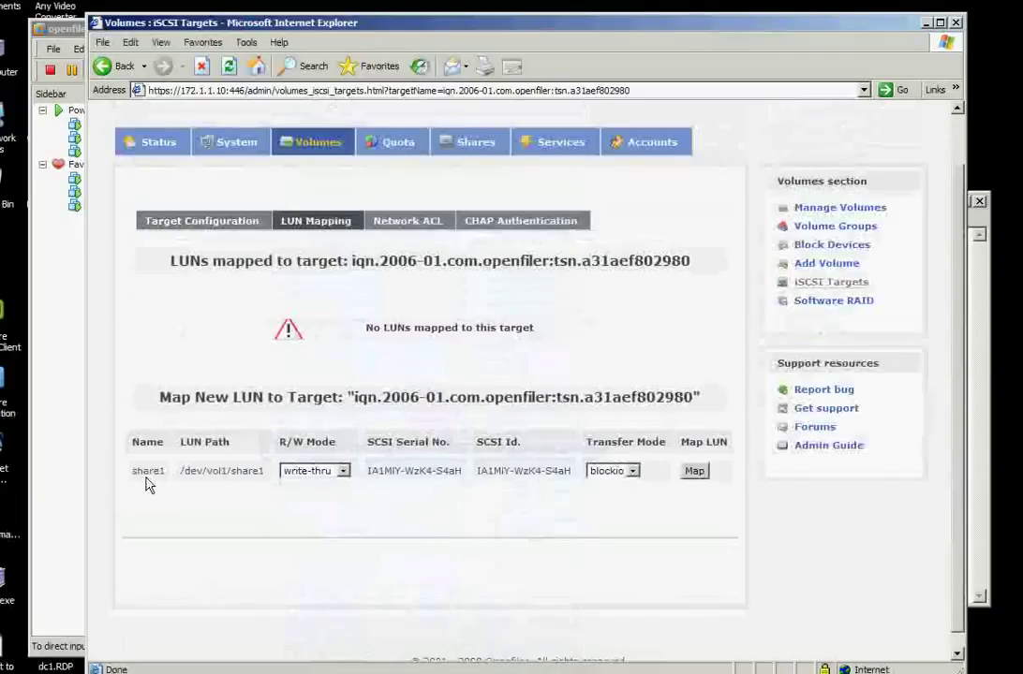
click(632, 471)
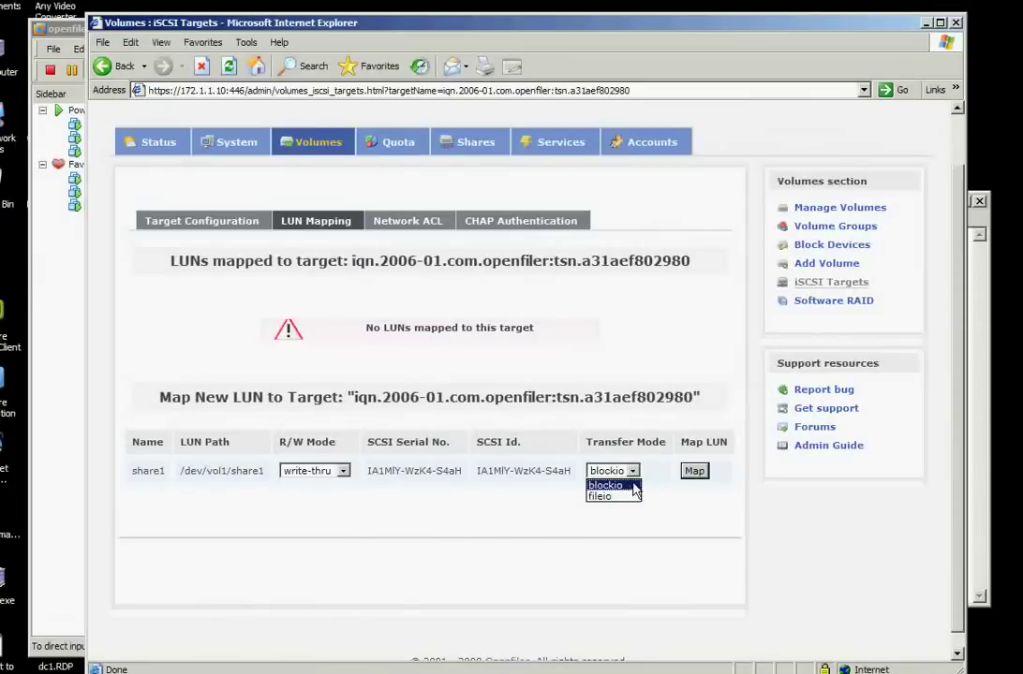
click(634, 486)
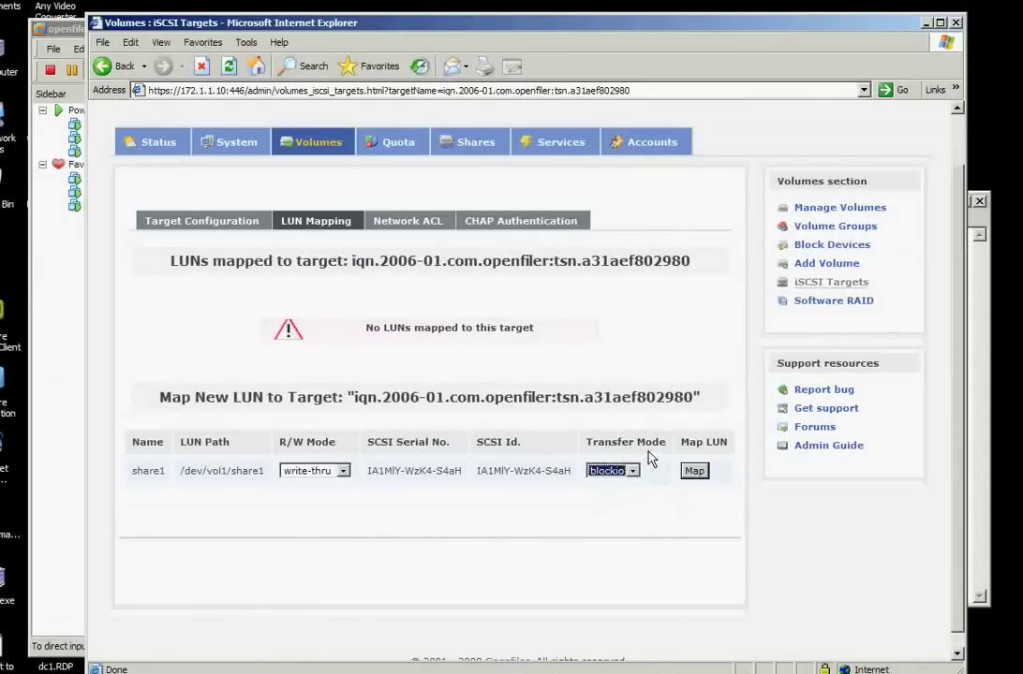
click(694, 472)
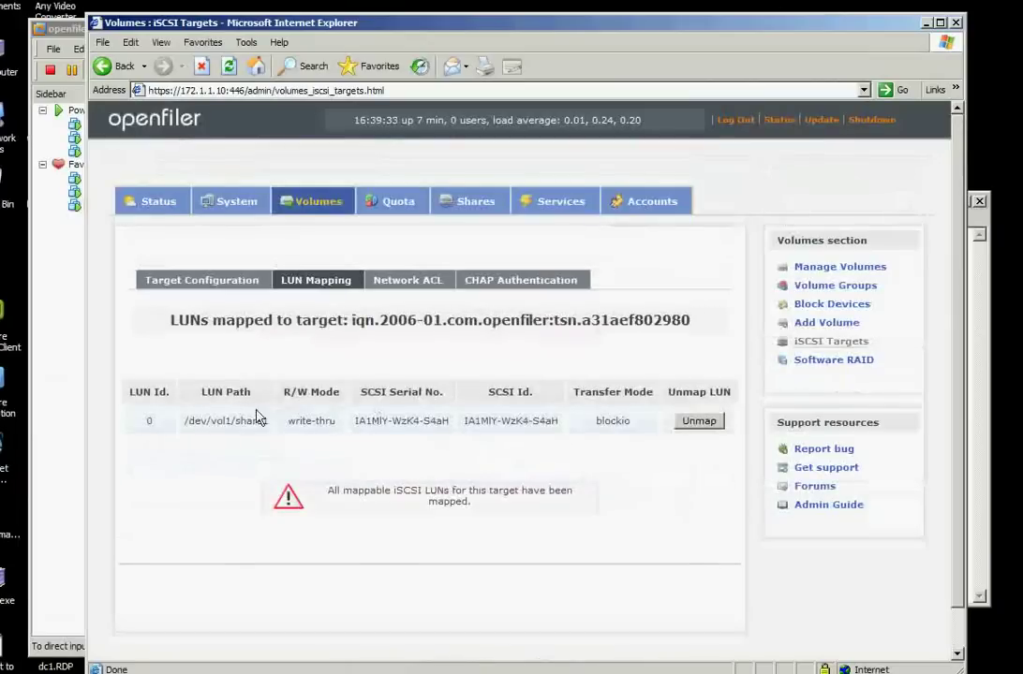
Go to System network setup and begin an esx1 entry under Network Access Configuration
click(405, 282)
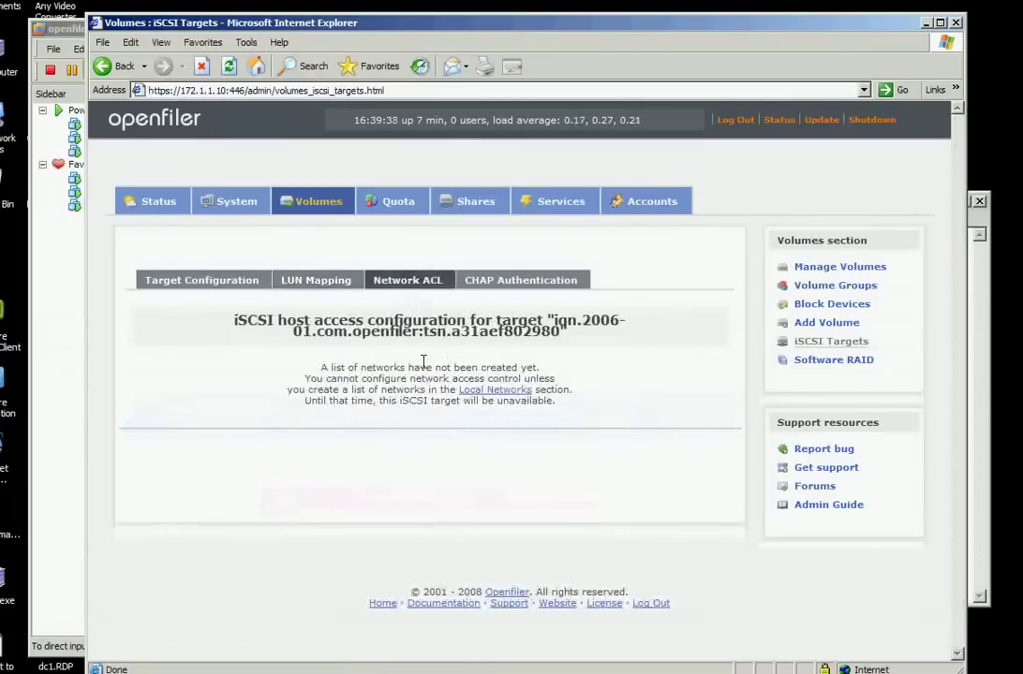
click(234, 202)
scroll(267, 440, down, 3)
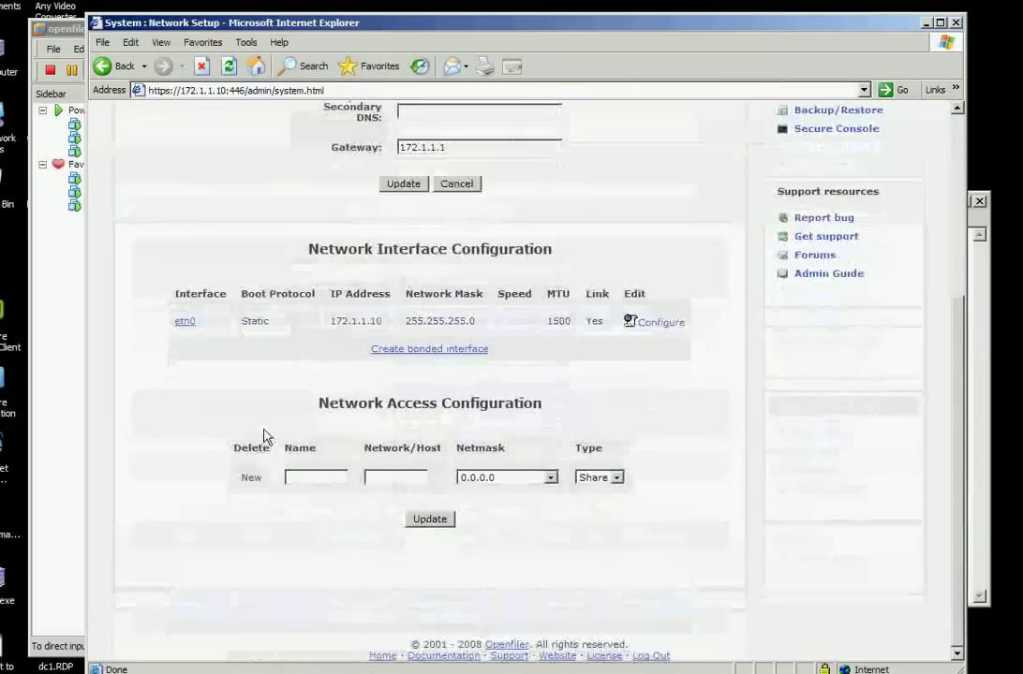
click(305, 476)
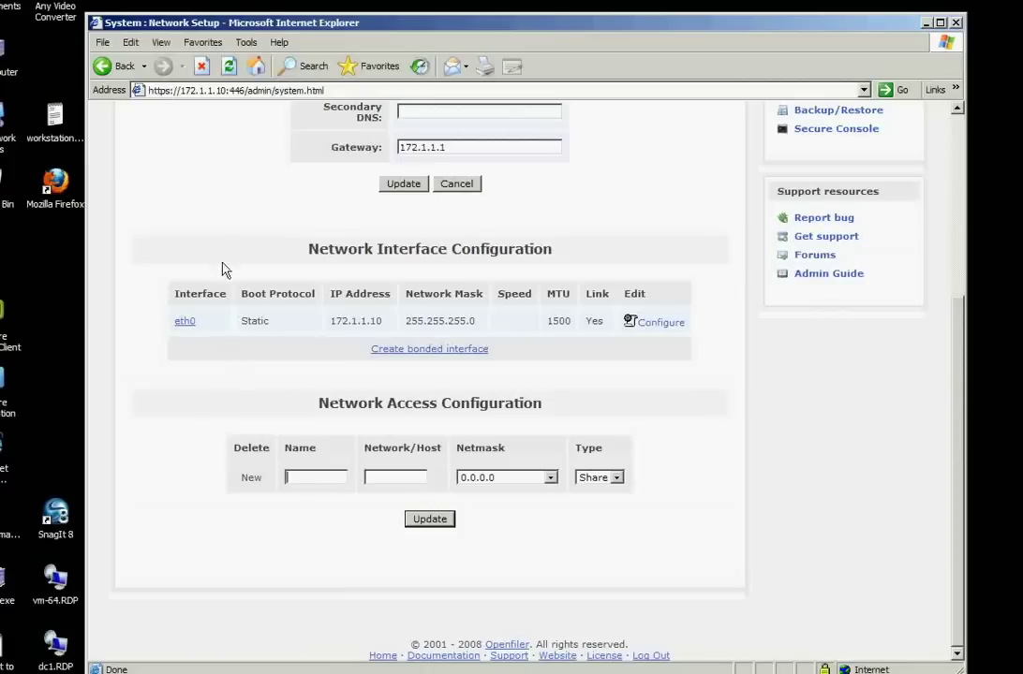
scroll(219, 243, up, 3)
scroll(230, 309, down, 2)
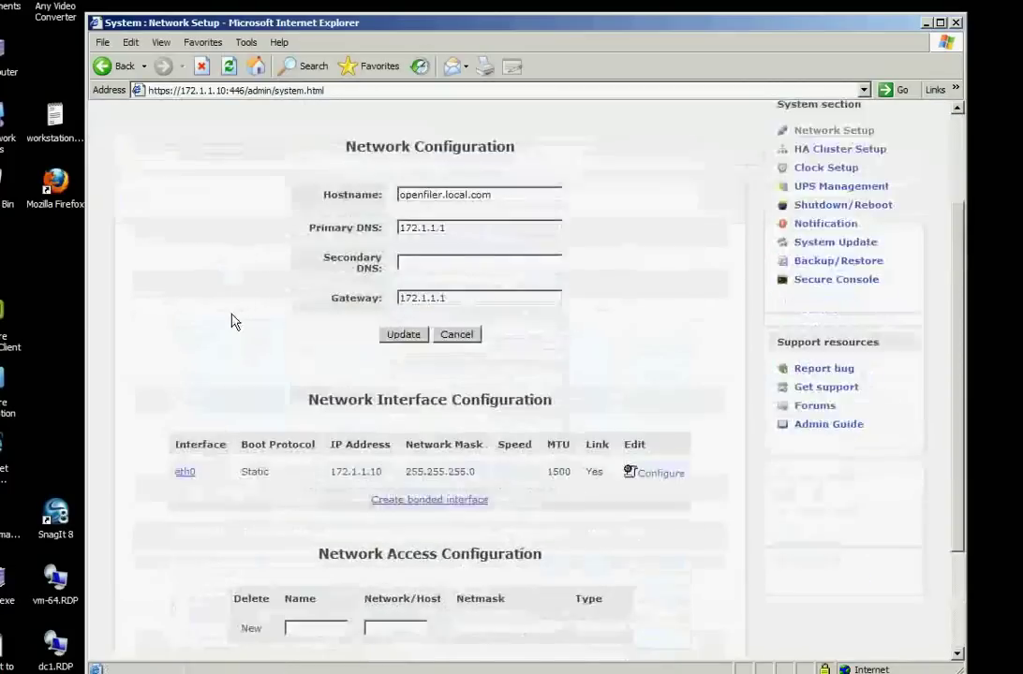
scroll(239, 323, down, 2)
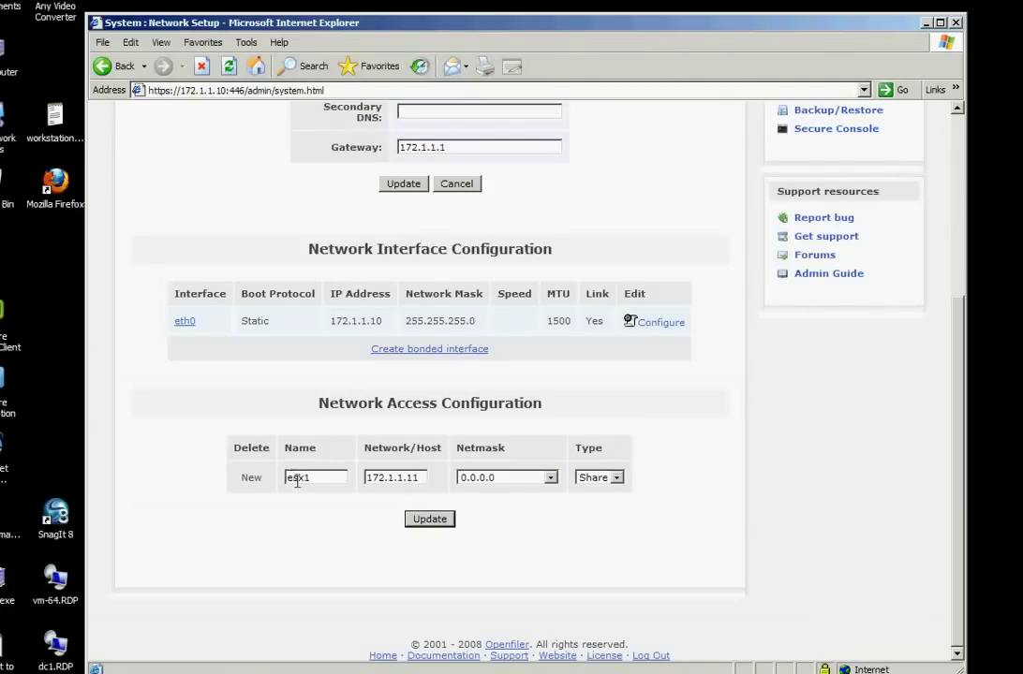
Copy 172.1.1.11 from the network-map notes into the Network/Host field
key(alt+Tab)
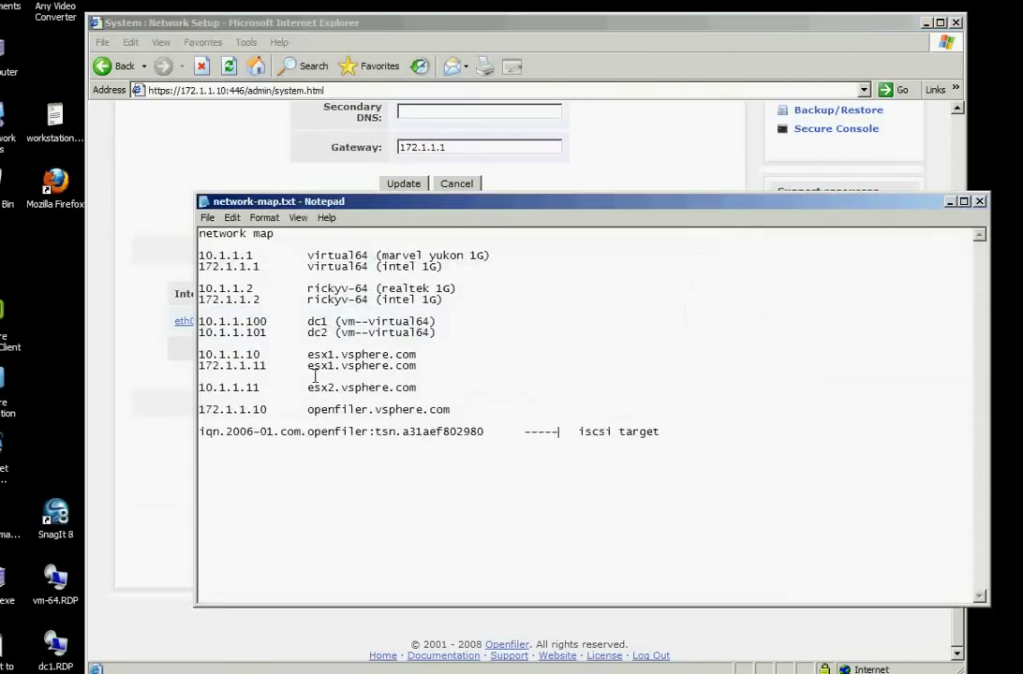
drag(200, 365, 266, 365)
key(ctrl+c)
key(alt+Tab)
key(ctrl+v)
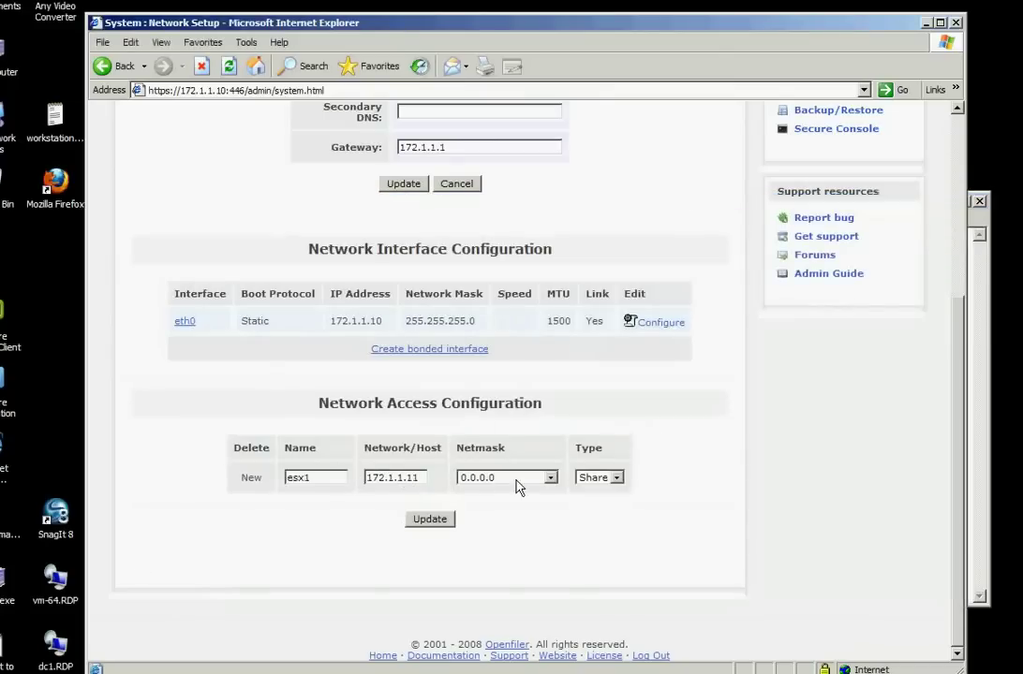
Choose netmask 255.255.255.255 and save the esx1 network access entry
click(517, 480)
drag(552, 506, 565, 590)
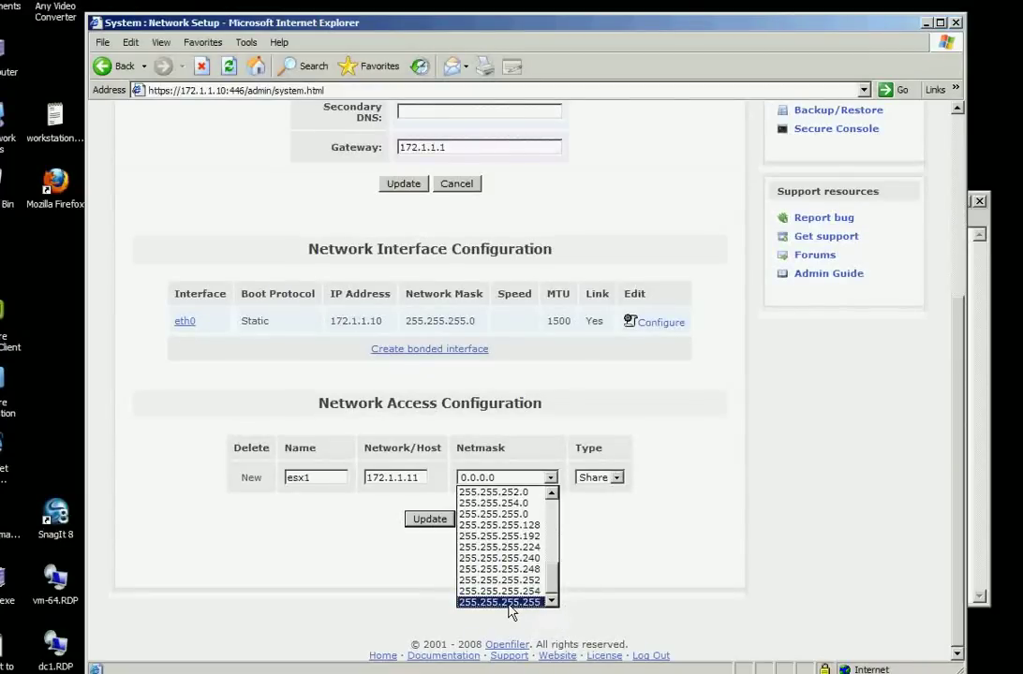
click(510, 602)
click(431, 521)
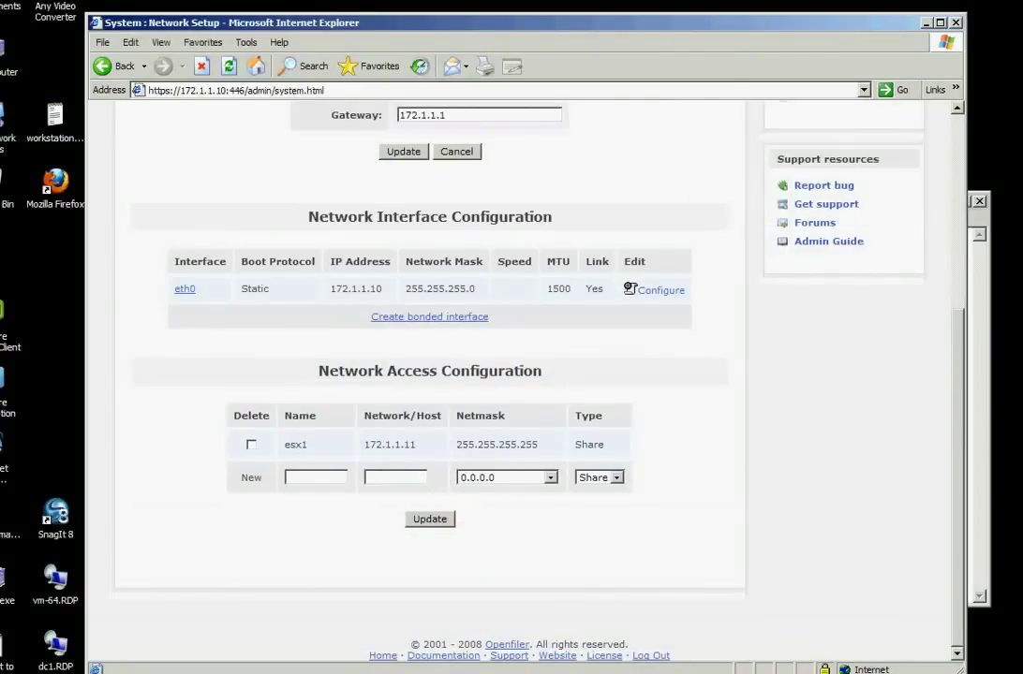
key(alt+Tab)
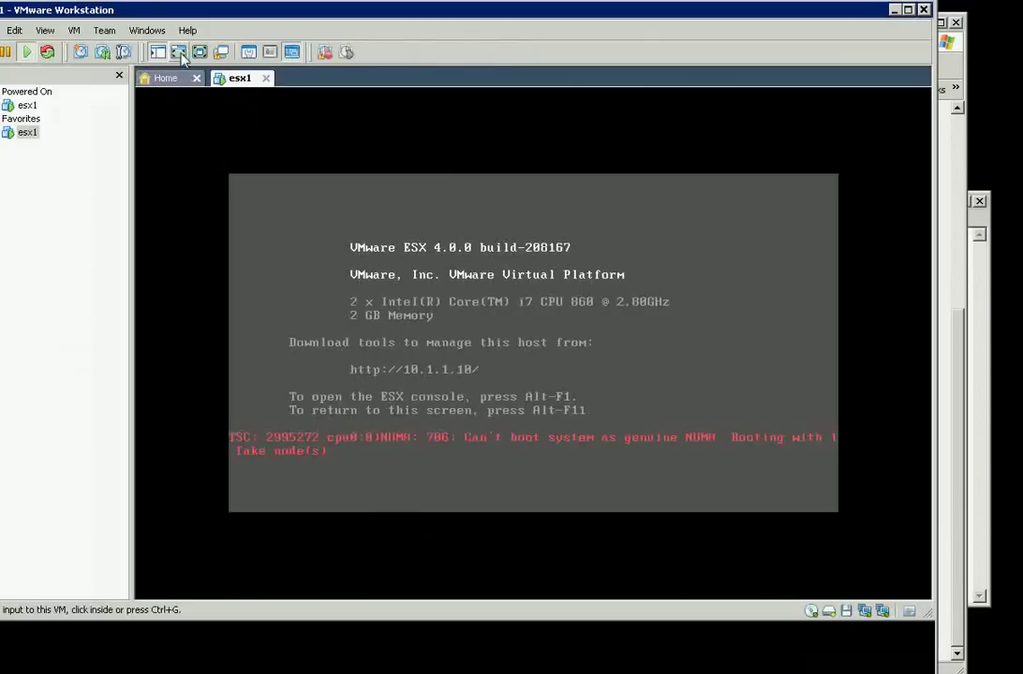
Verify VMnet3 bridges to the Intel PRO/1000 GT adapter, then open Local Area Connection status
click(249, 54)
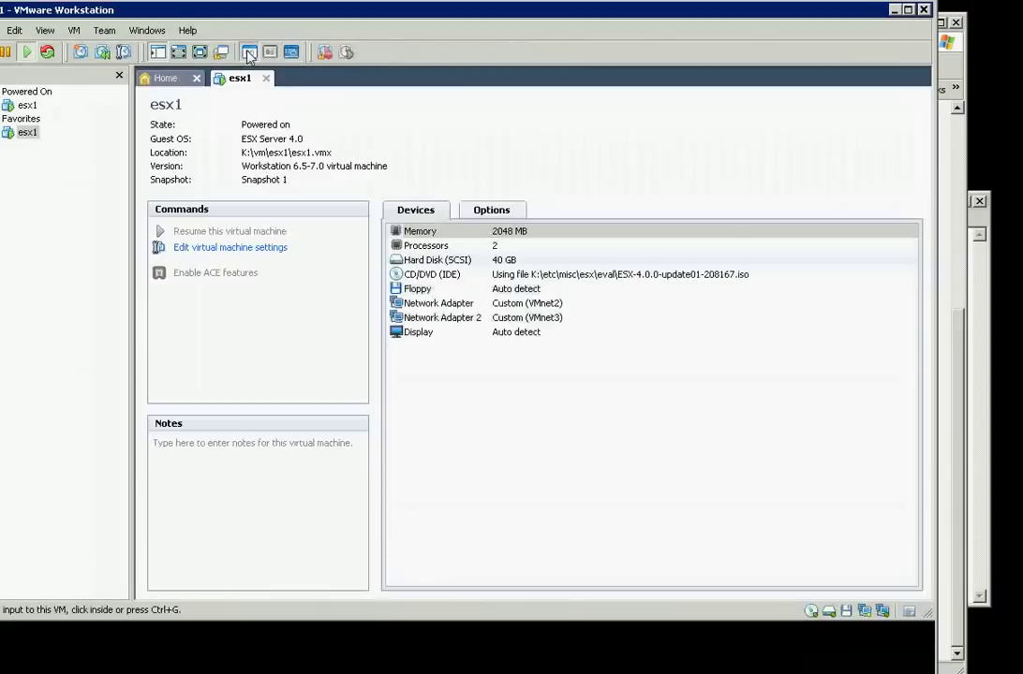
click(423, 318)
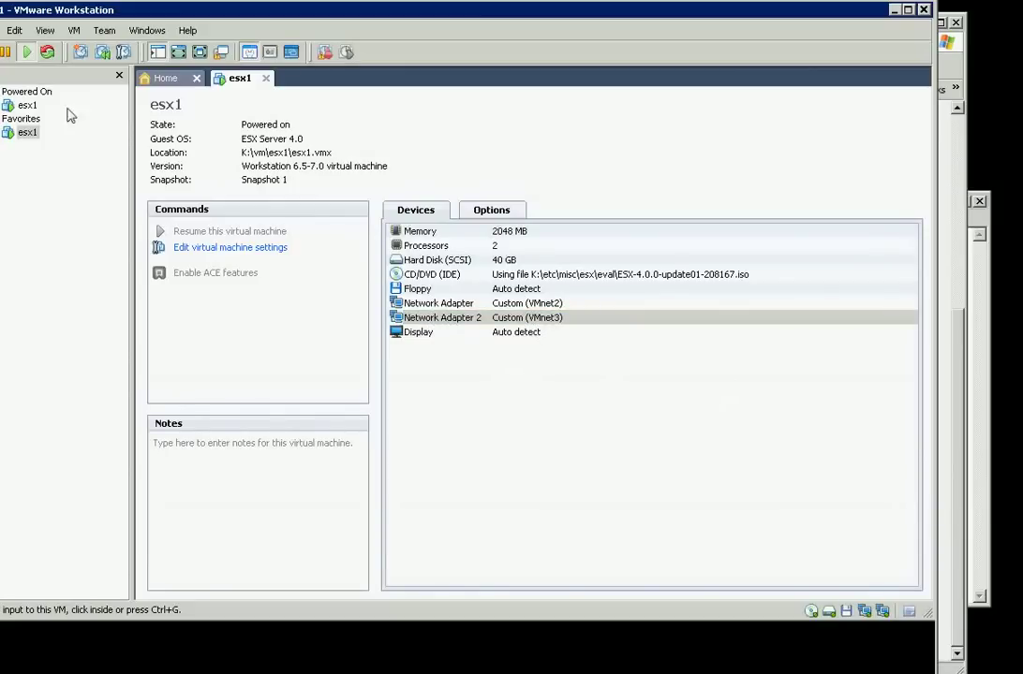
click(17, 29)
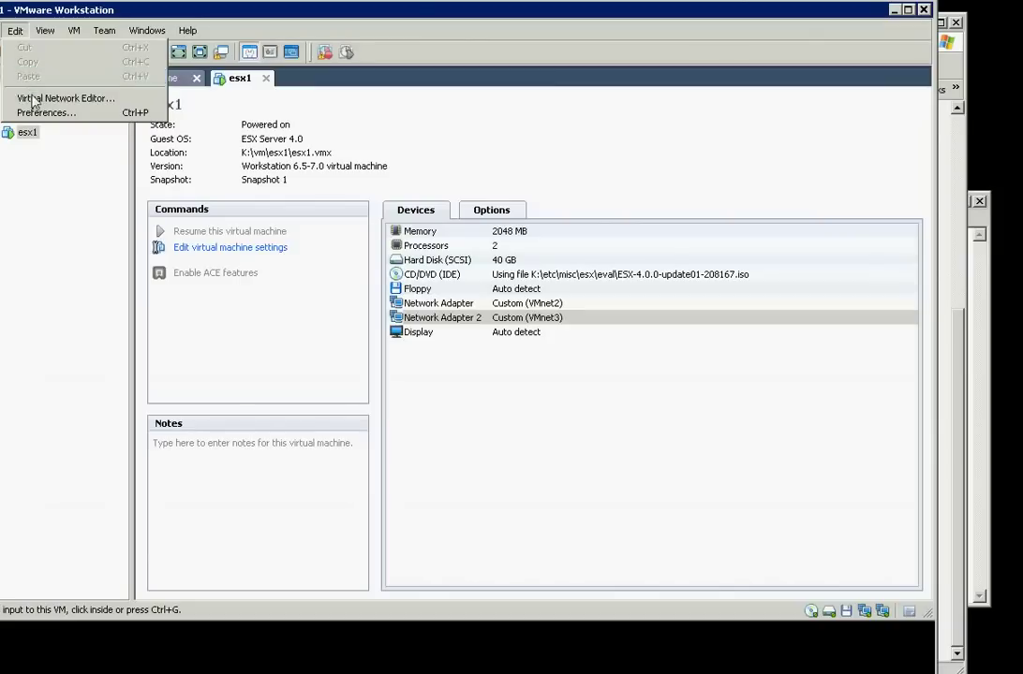
click(103, 98)
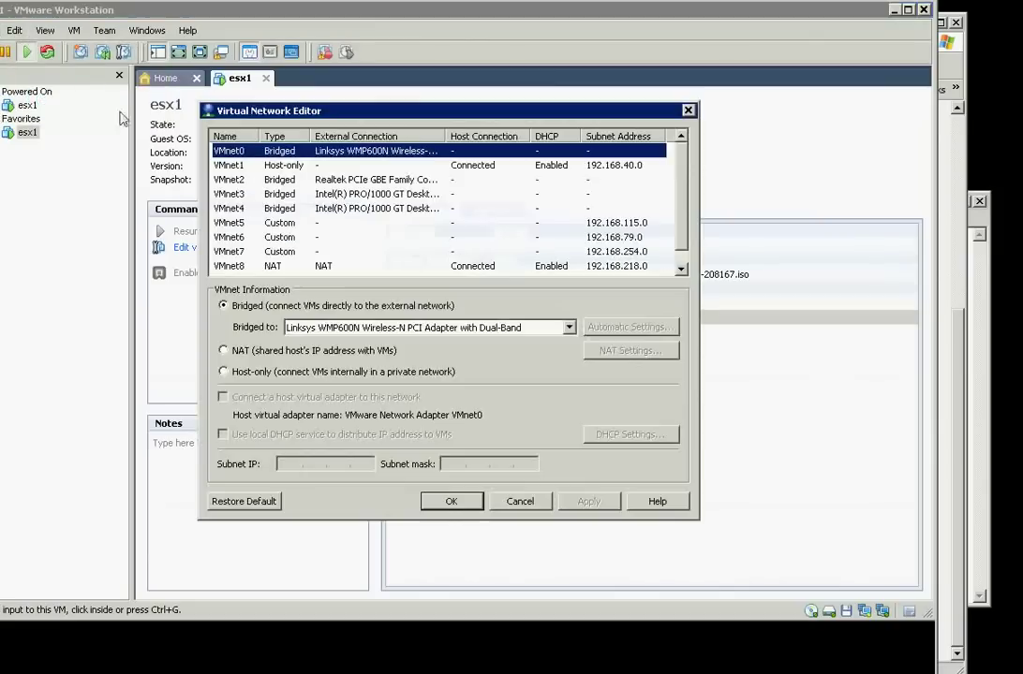
click(230, 194)
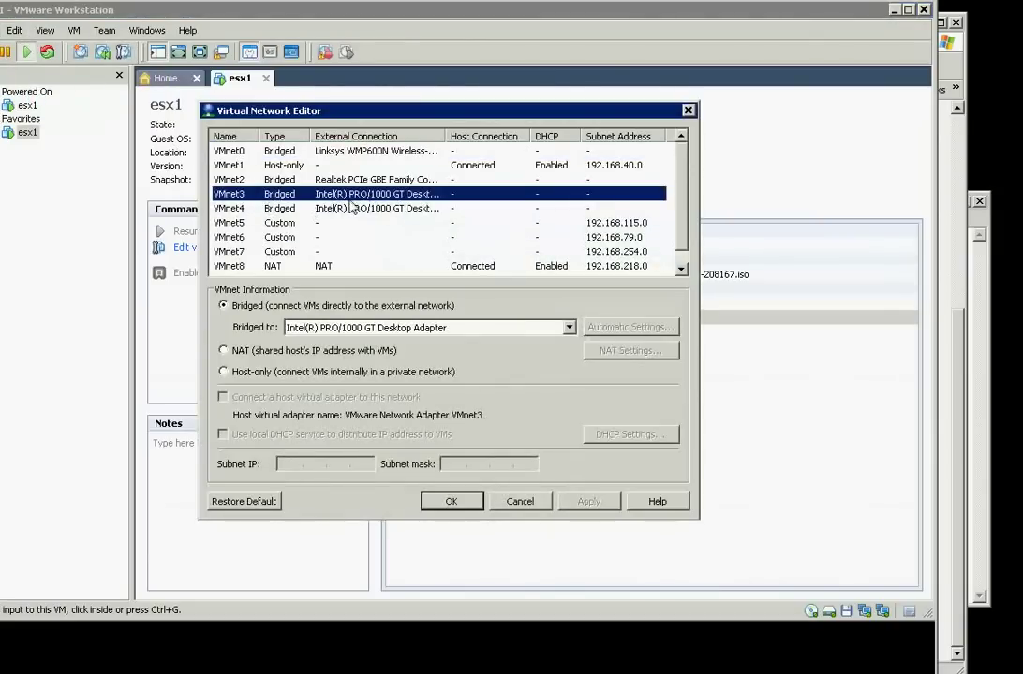
click(514, 504)
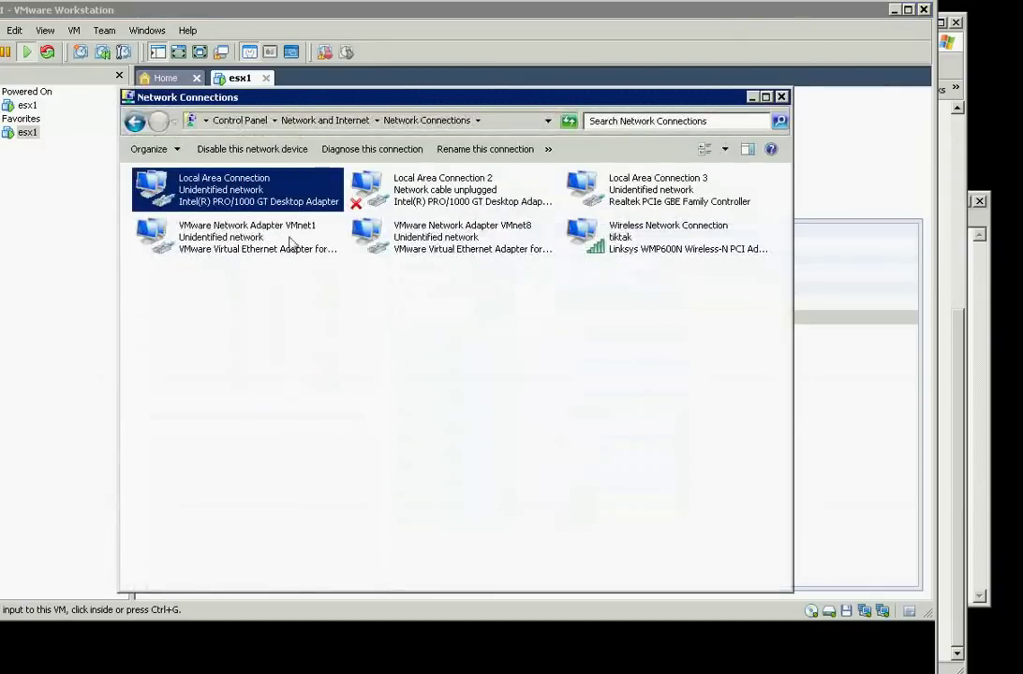
double_click(211, 193)
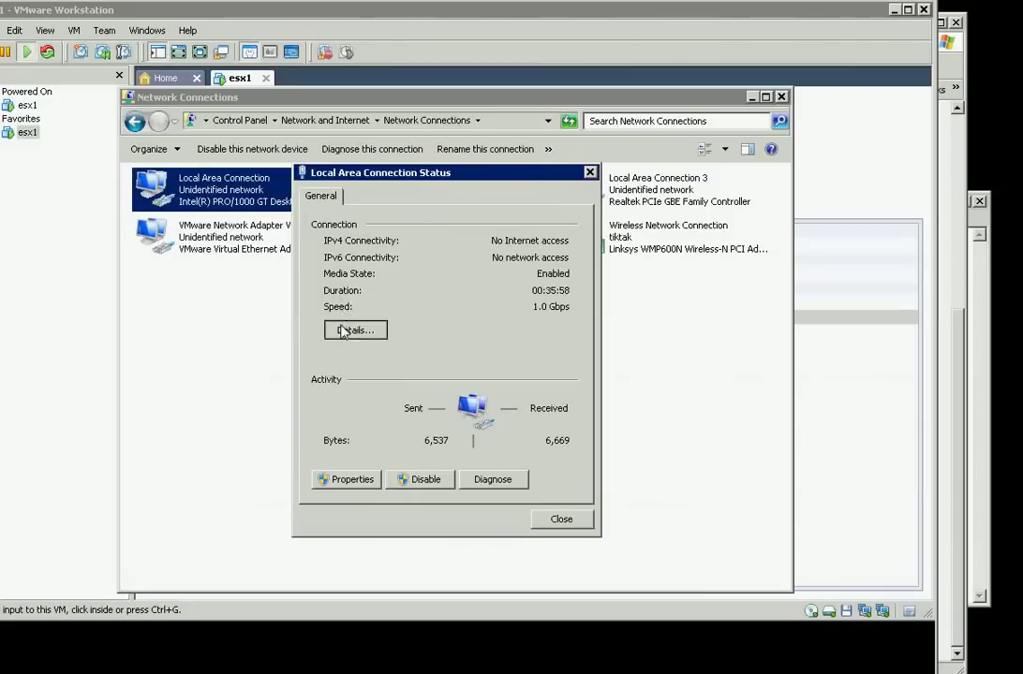
Check Local Area Connection details show 172.1.1.2 / 255.255.255.0, then close all network windows
click(340, 331)
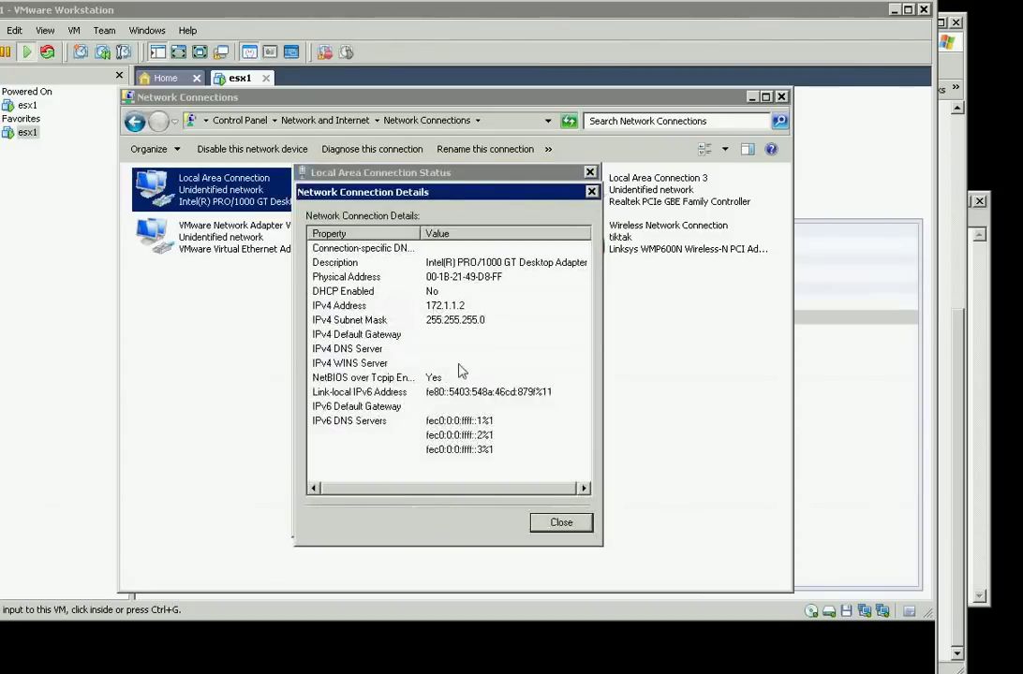
click(556, 522)
click(562, 520)
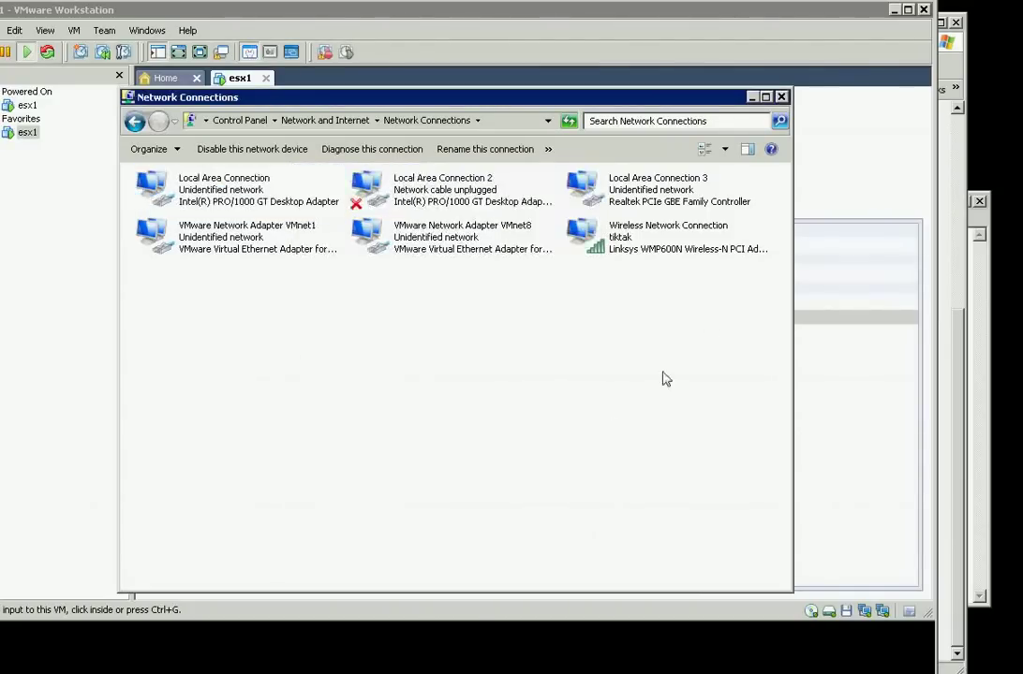
click(752, 97)
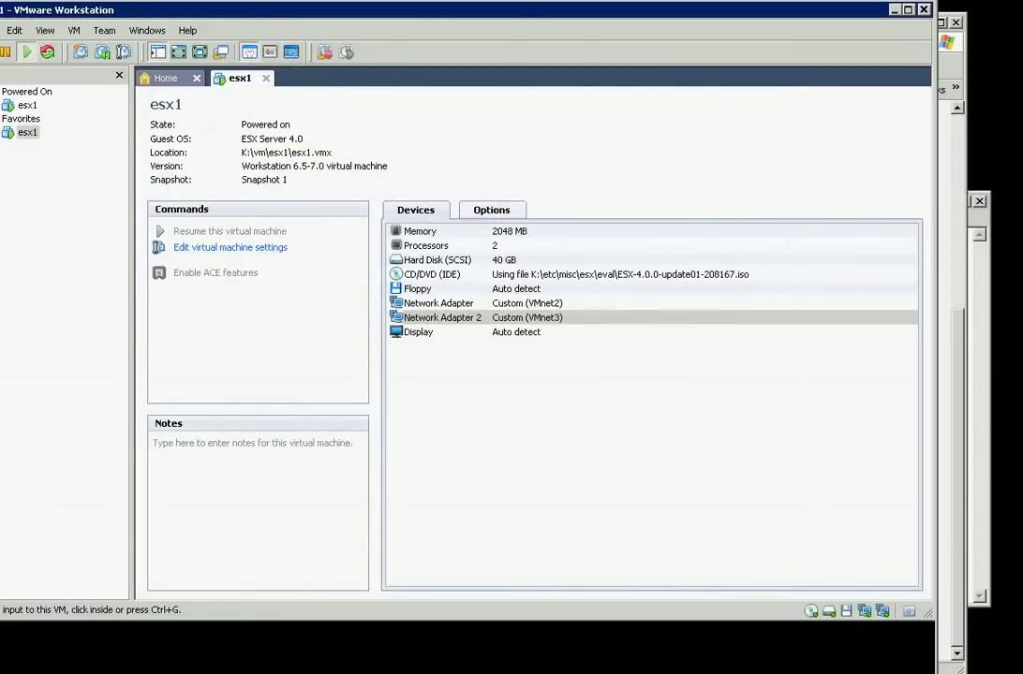
Allow esx1 access in the iSCSI target's Network ACL and save
key(alt+Tab)
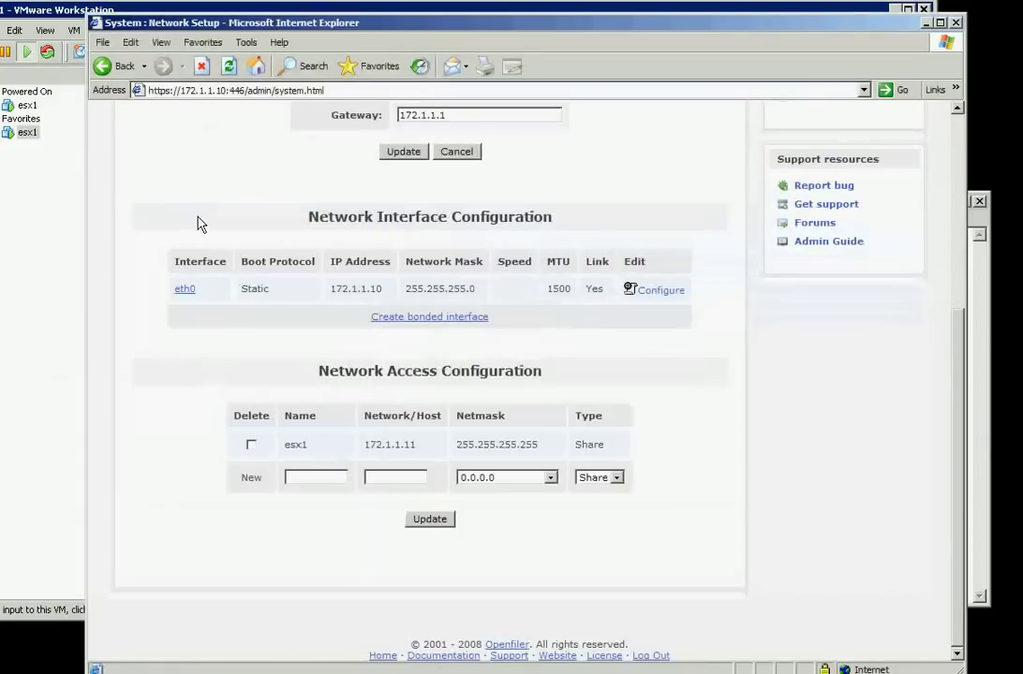
scroll(210, 206, up, 6)
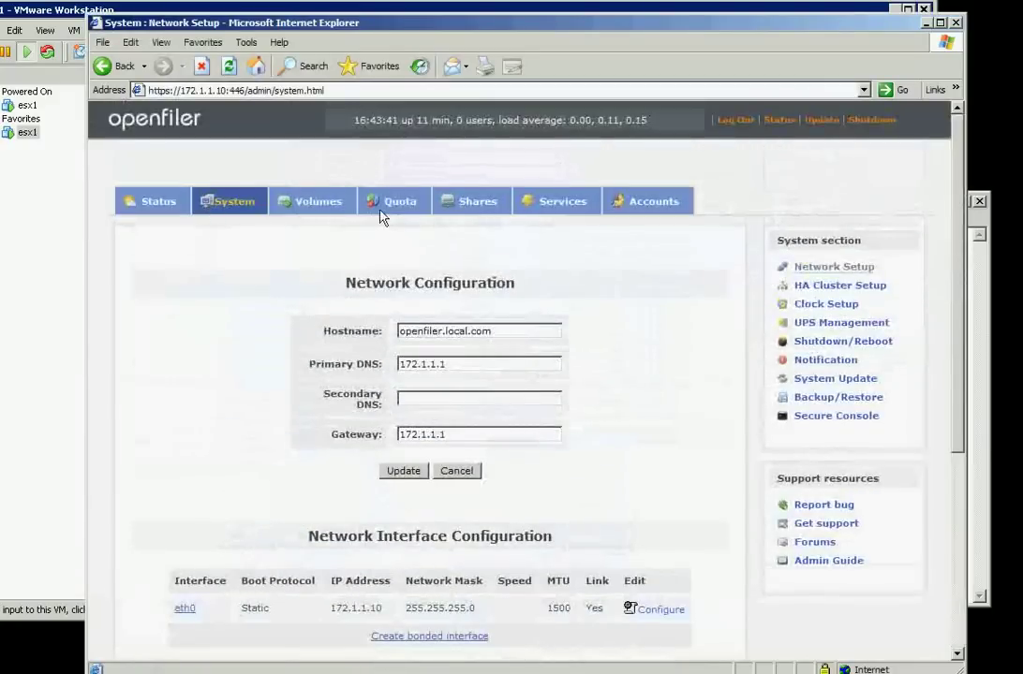
click(476, 210)
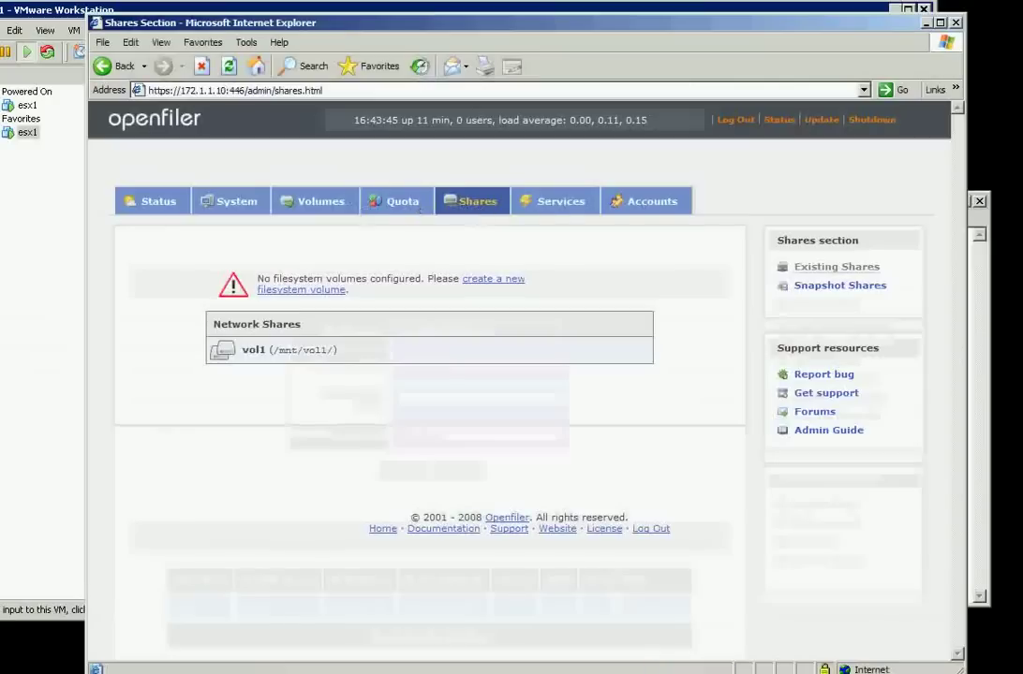
click(323, 206)
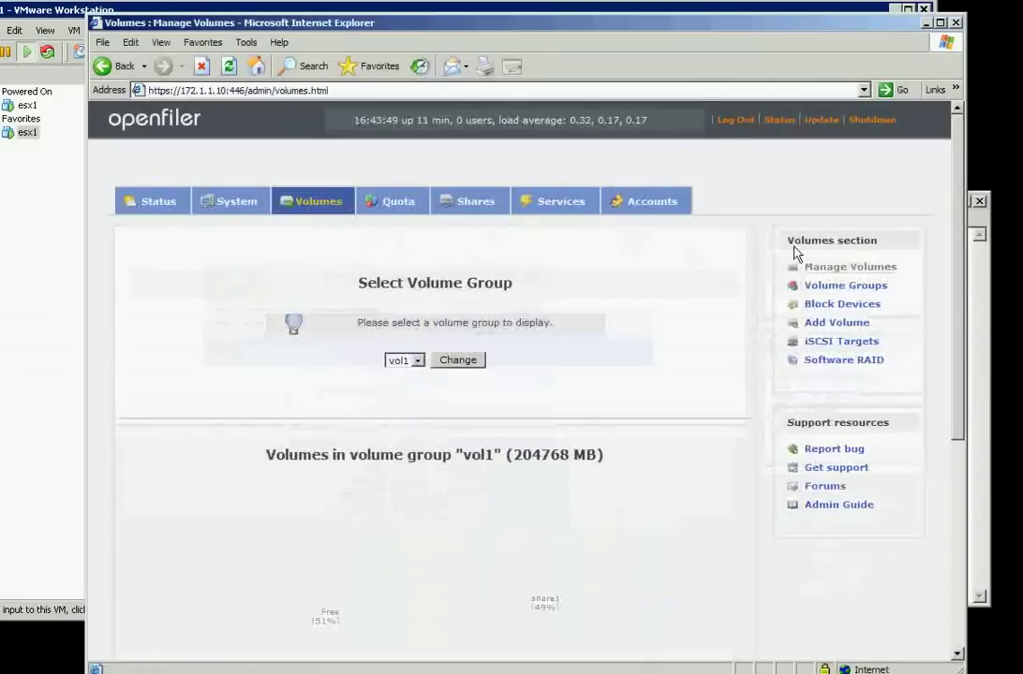
click(837, 348)
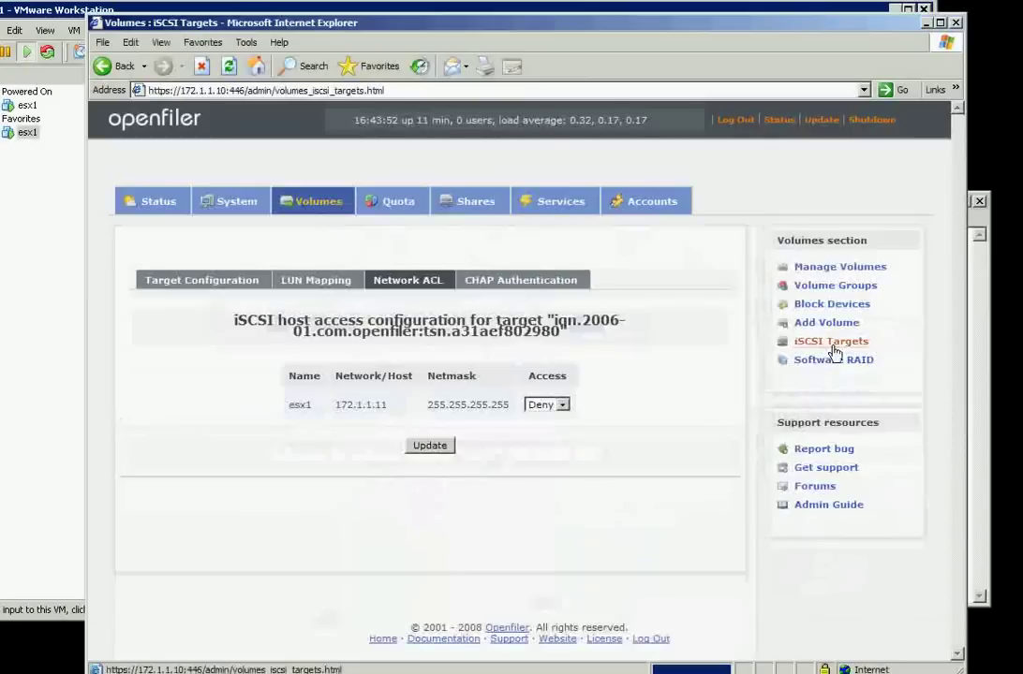
click(544, 408)
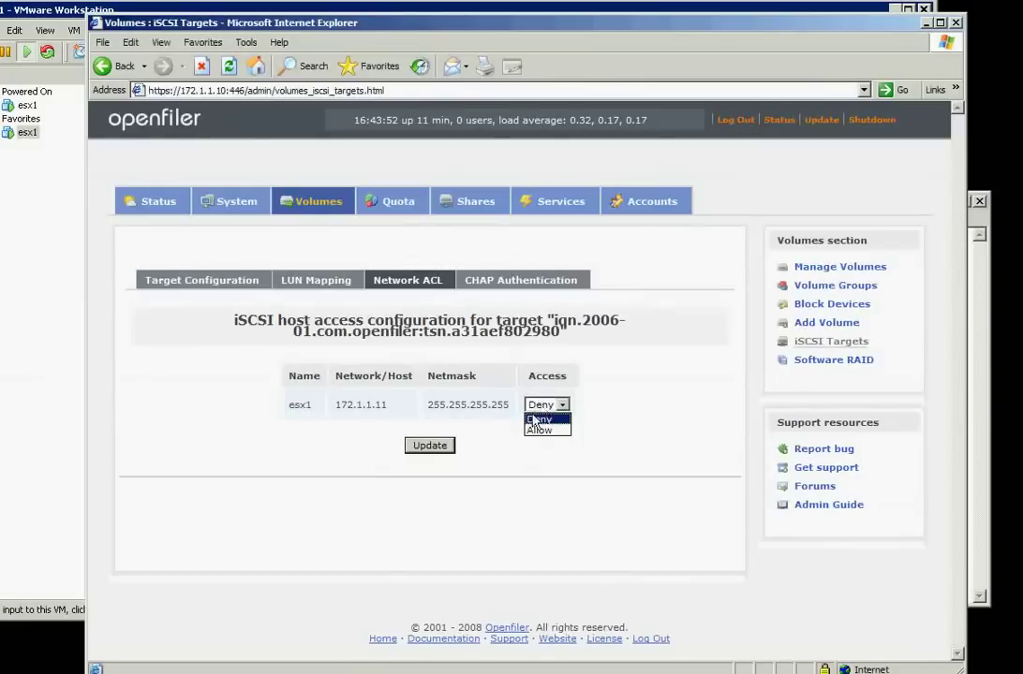
click(431, 447)
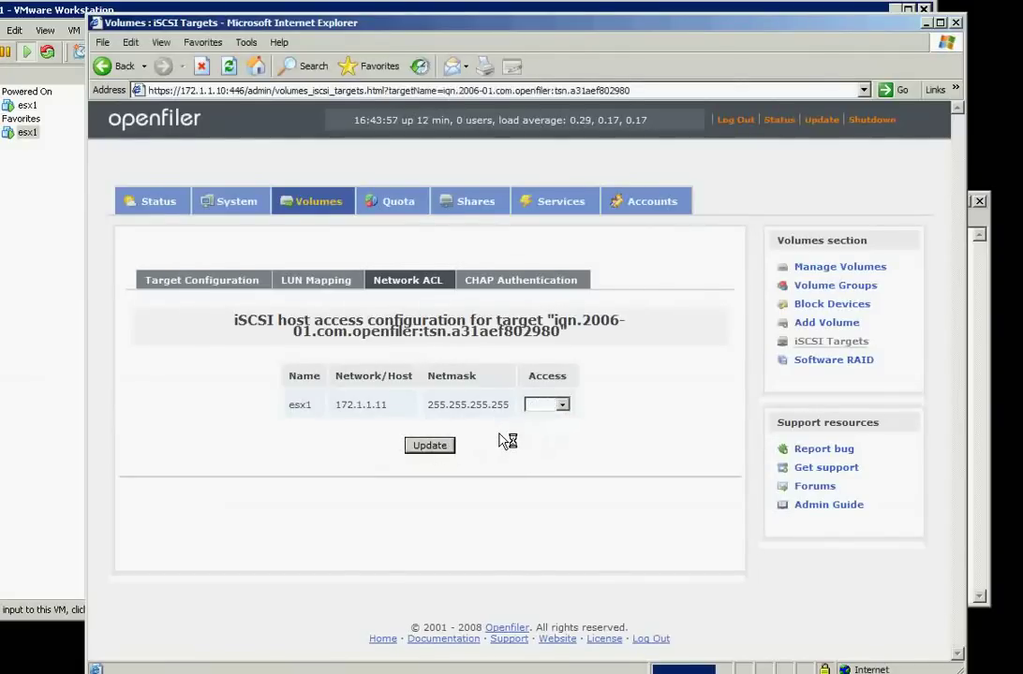
Review the target's CHAP Authentication, Network ACL, LUN Mapping and Target Configuration tabs
click(506, 282)
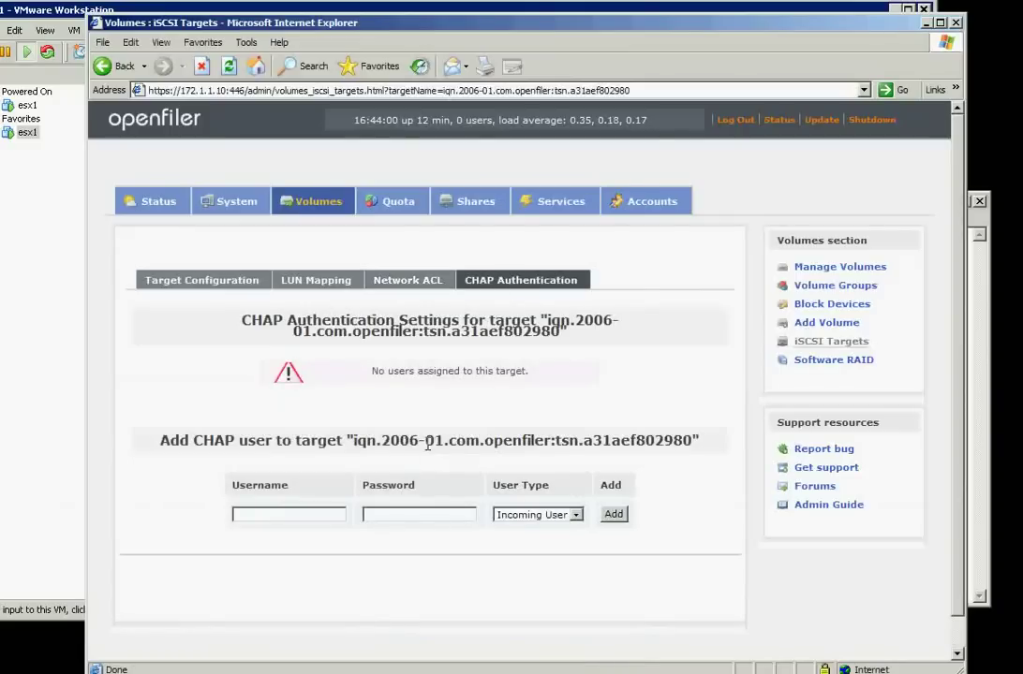
click(402, 282)
click(302, 283)
click(241, 281)
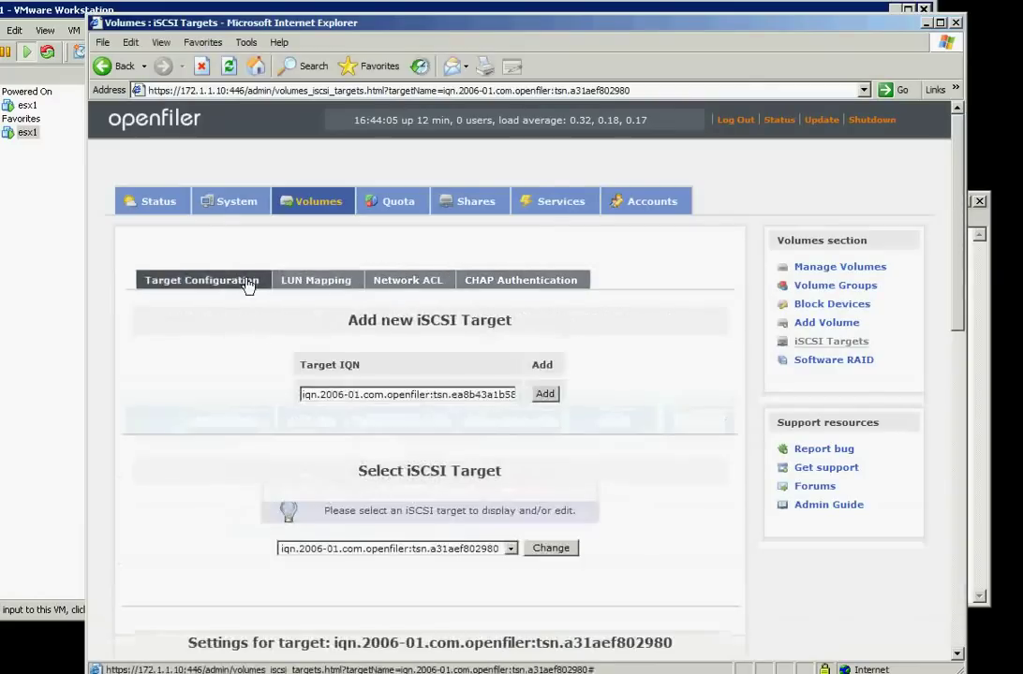
click(401, 281)
click(312, 283)
click(211, 280)
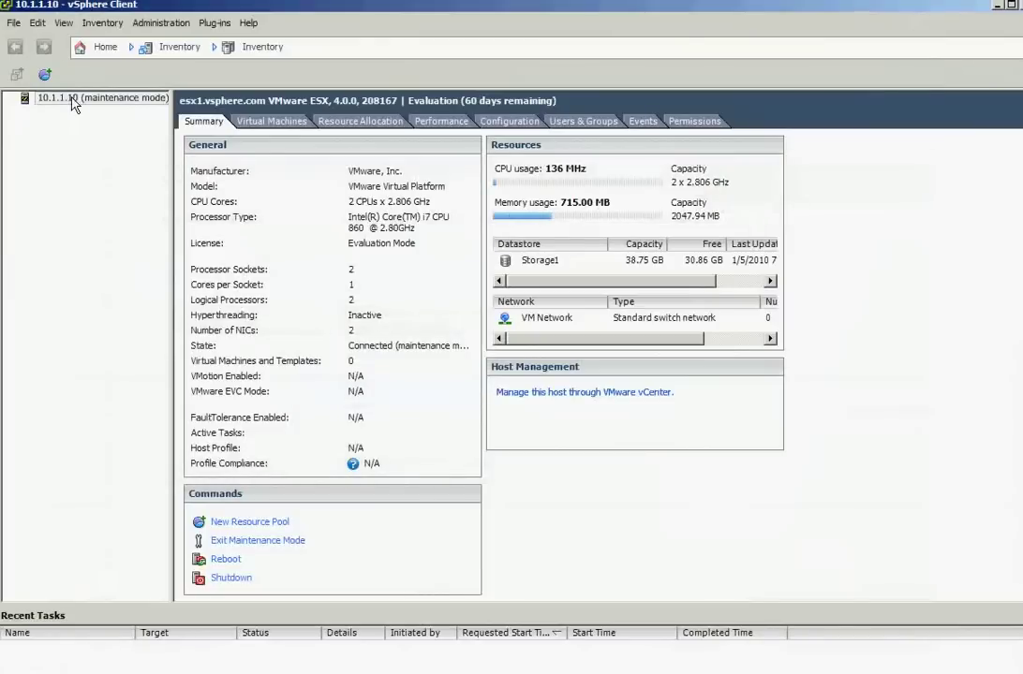
Exit maintenance mode on host 10.1.1.10 and show its Configuration > Networking view
right_click(73, 103)
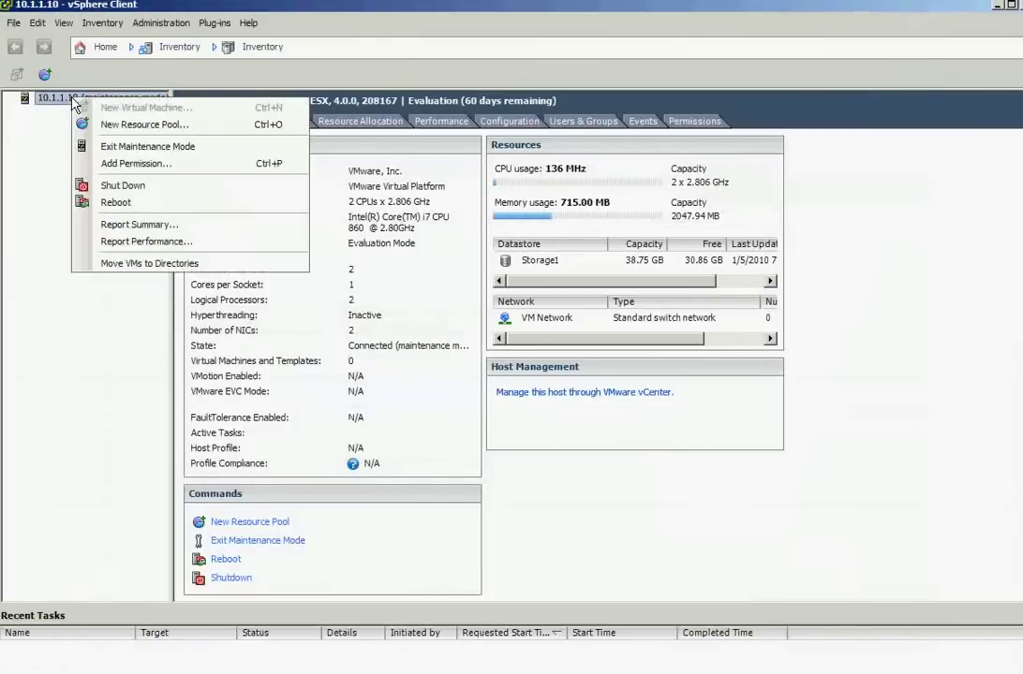
click(89, 144)
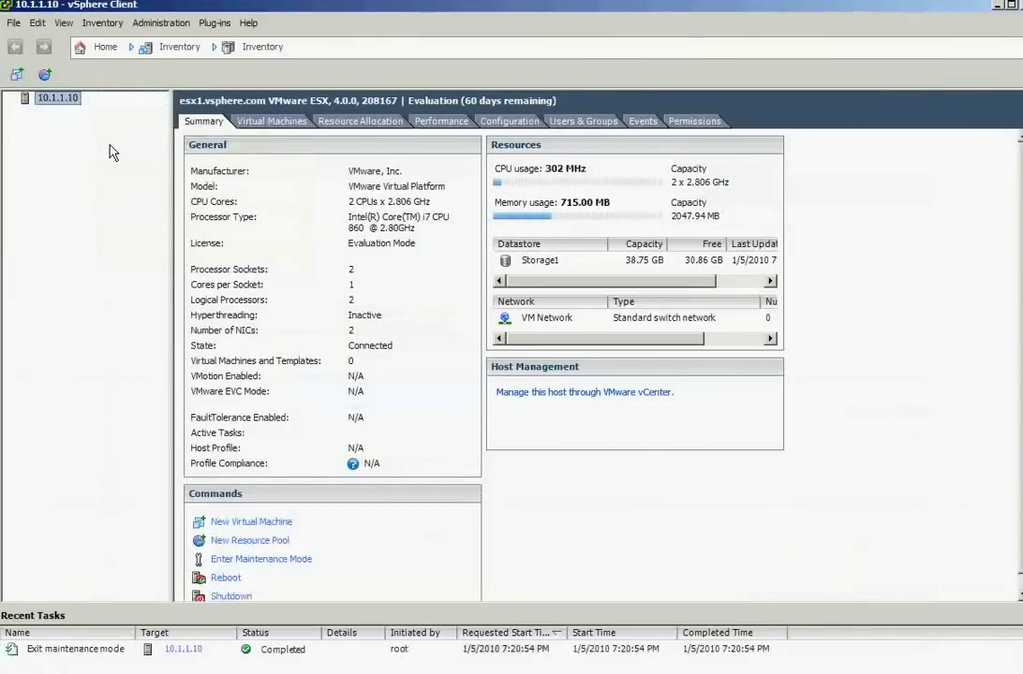
click(511, 123)
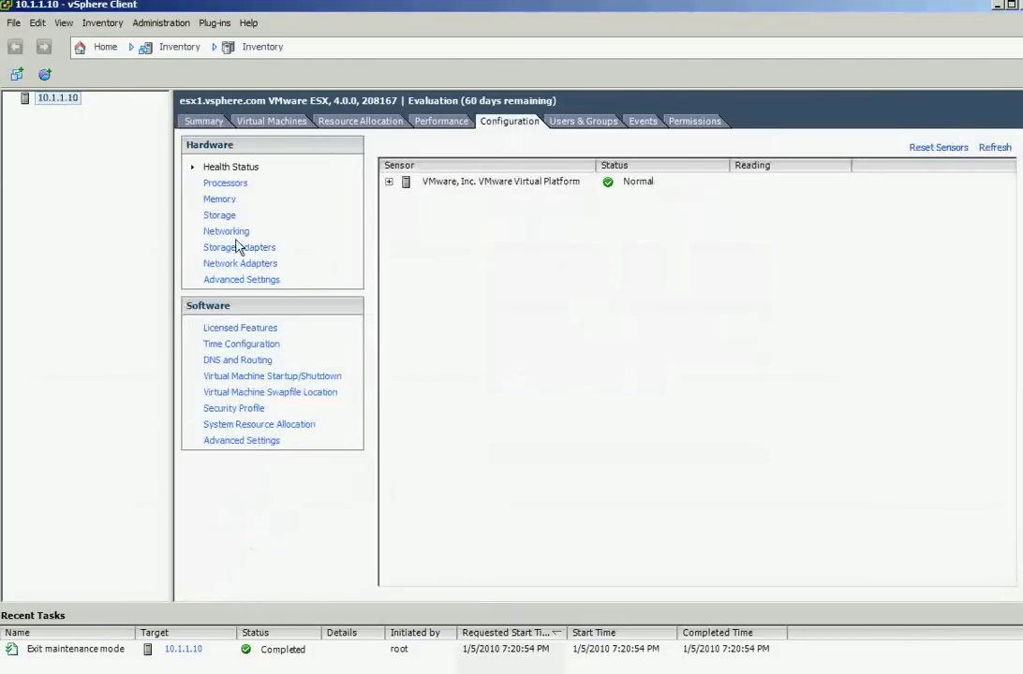
click(226, 232)
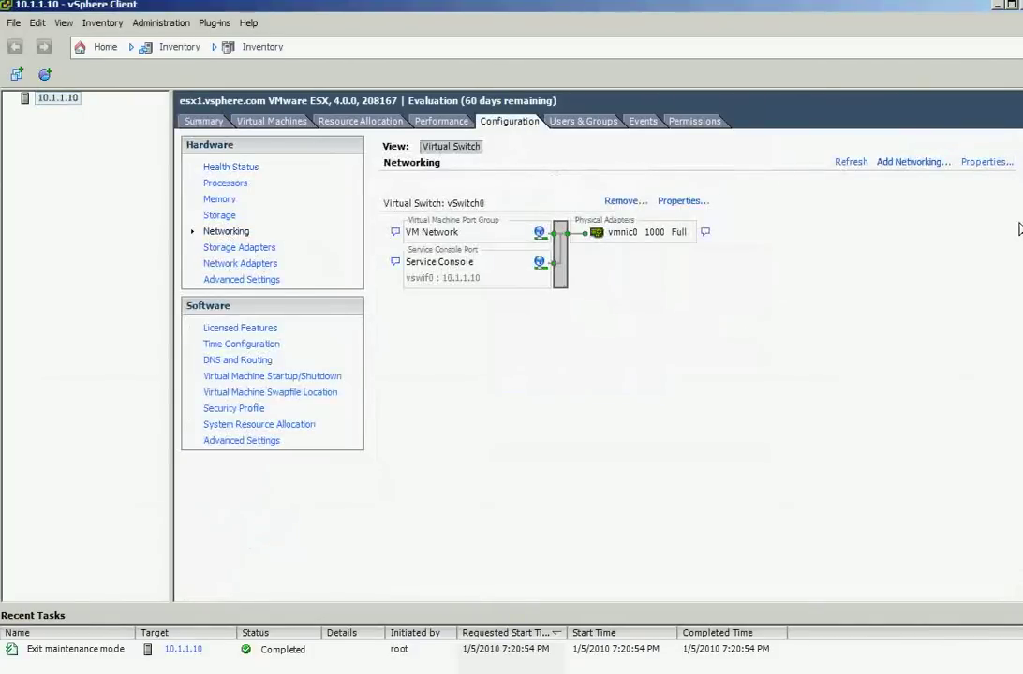
click(885, 163)
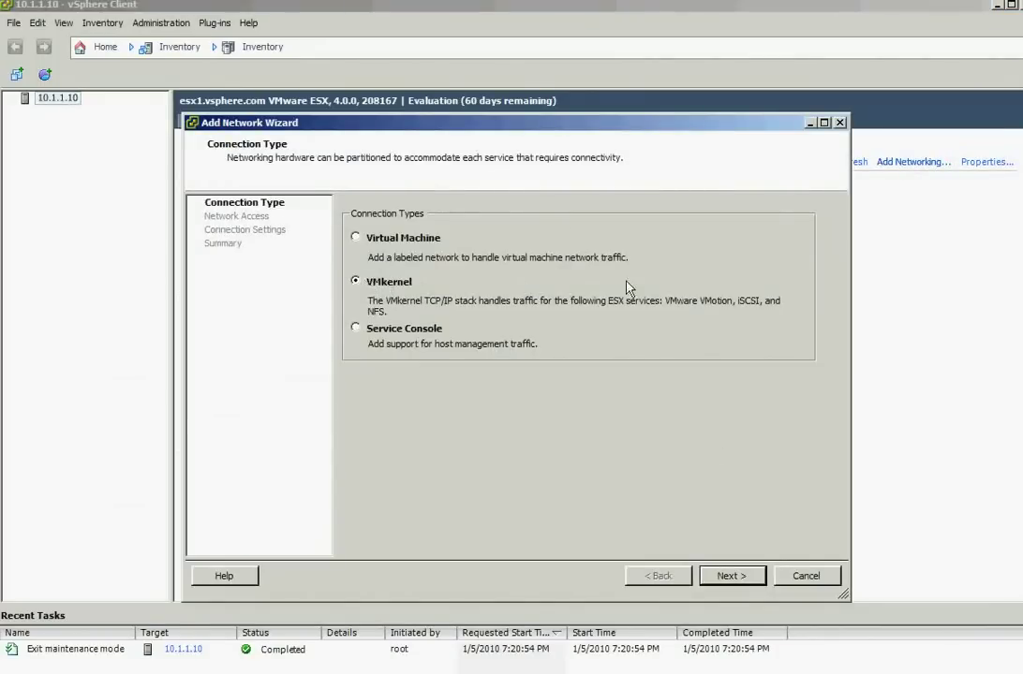
Choose a VMkernel connection on a new vSwitch using vmnic1, labelled iscsi
click(735, 578)
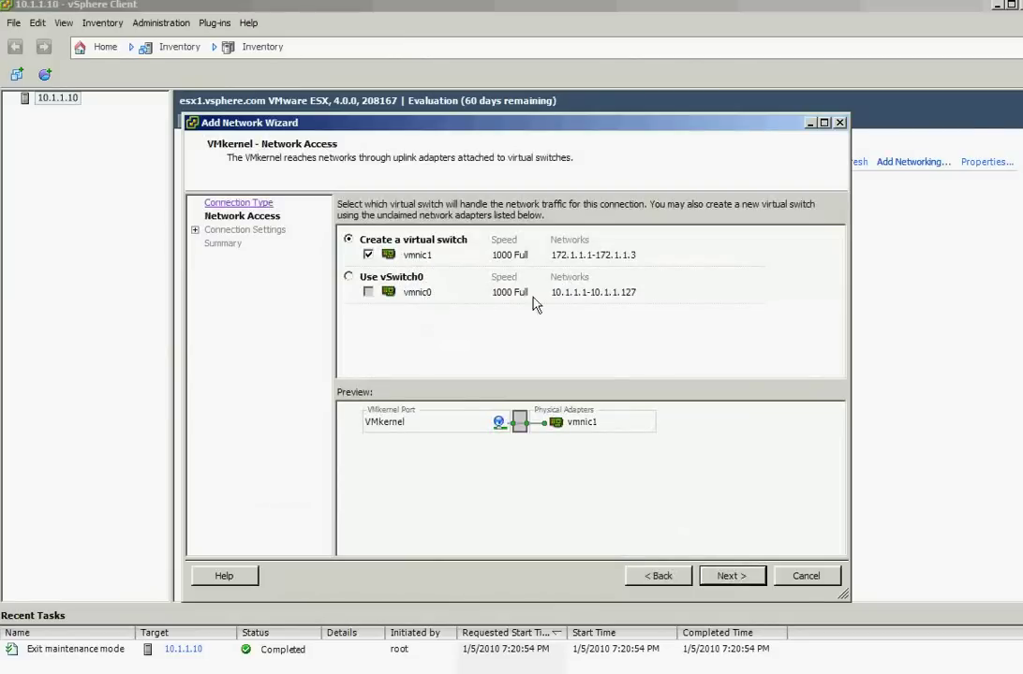
click(731, 576)
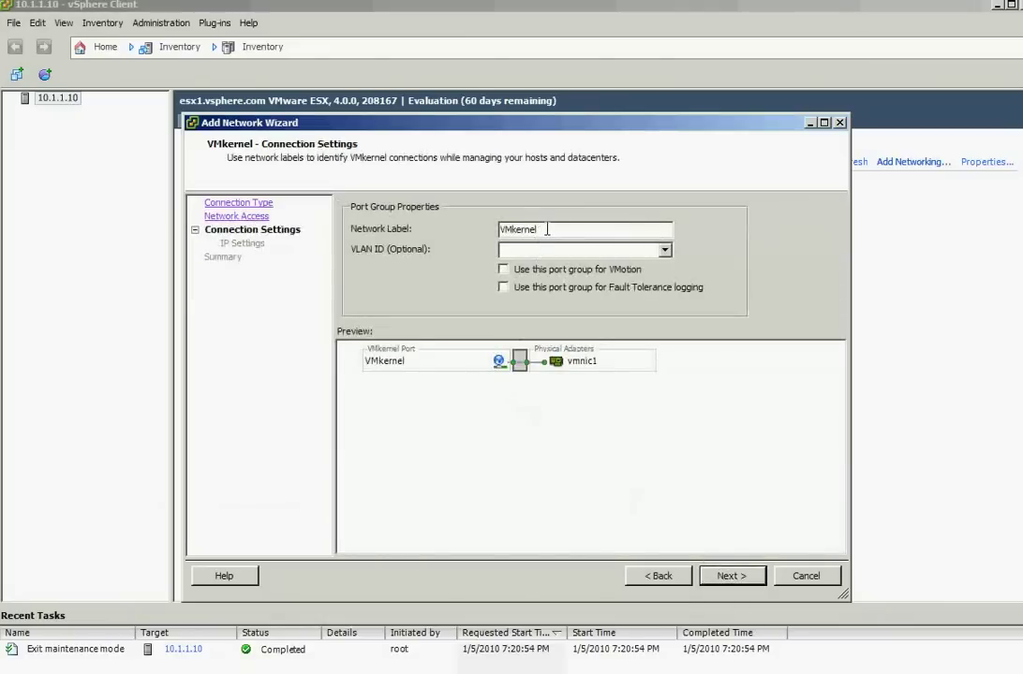
click(557, 225)
drag(557, 231, 475, 228)
text(iscsi)
Give the iscsi port IP 172.1.1.11, mask 255.255.255.0, and finish the wizard
click(727, 577)
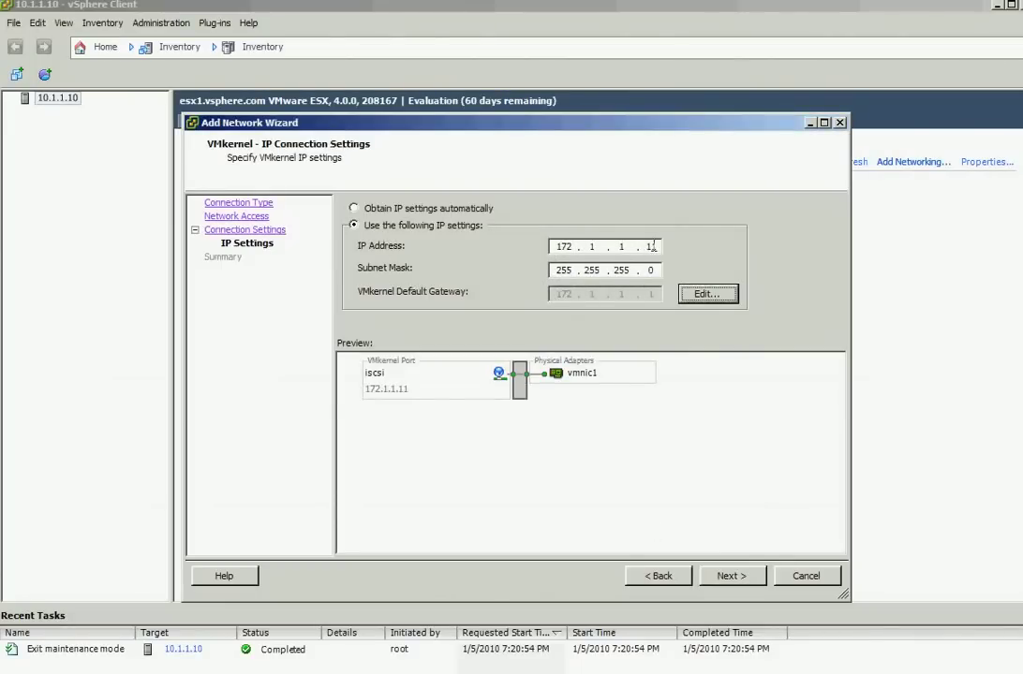
key(alt+Tab)
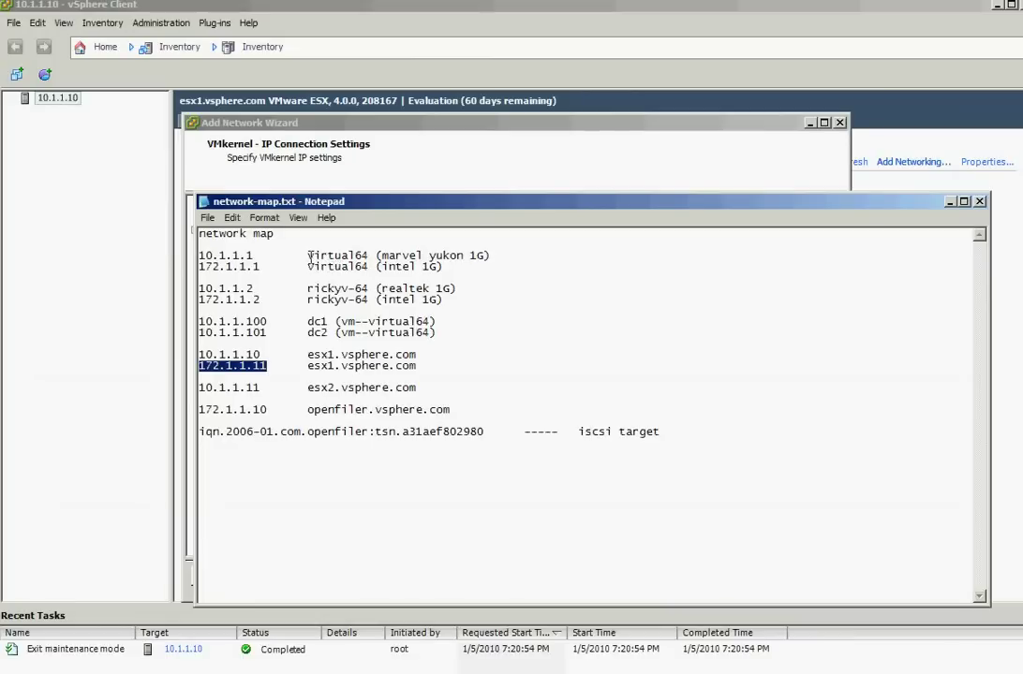
click(949, 203)
click(728, 574)
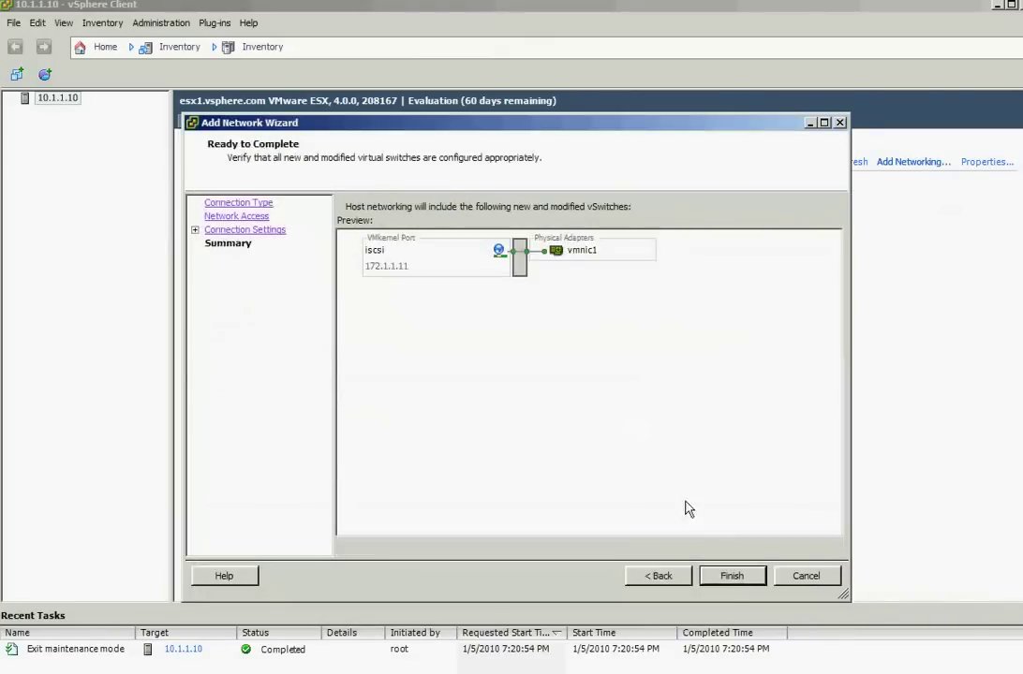
click(734, 577)
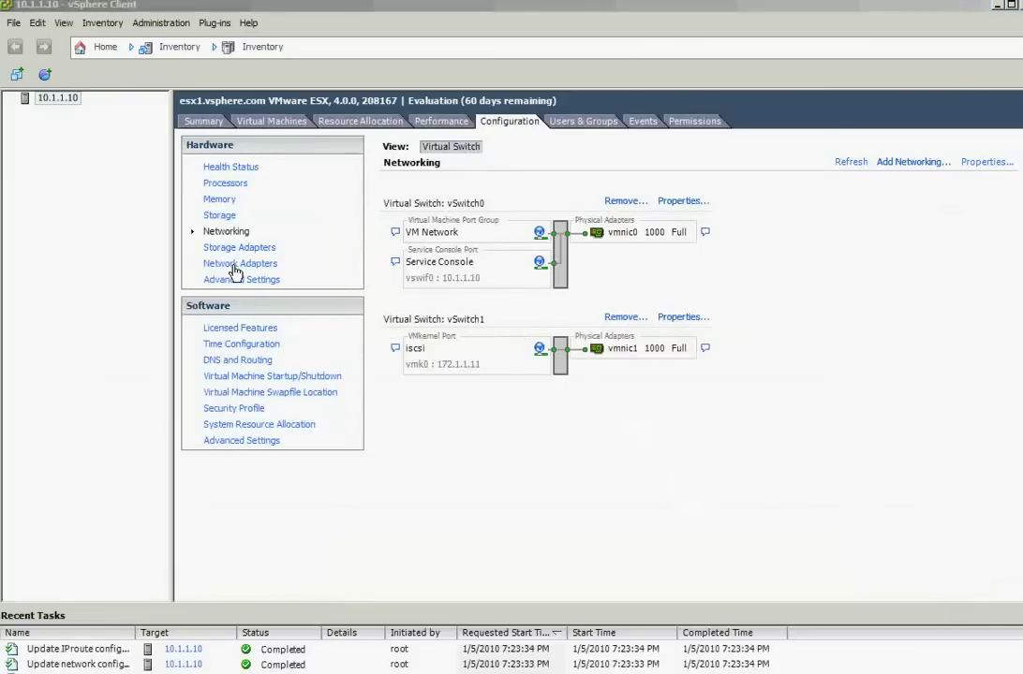
Enable the host's iSCSI Software Adapter from its initiator properties
click(234, 266)
click(225, 250)
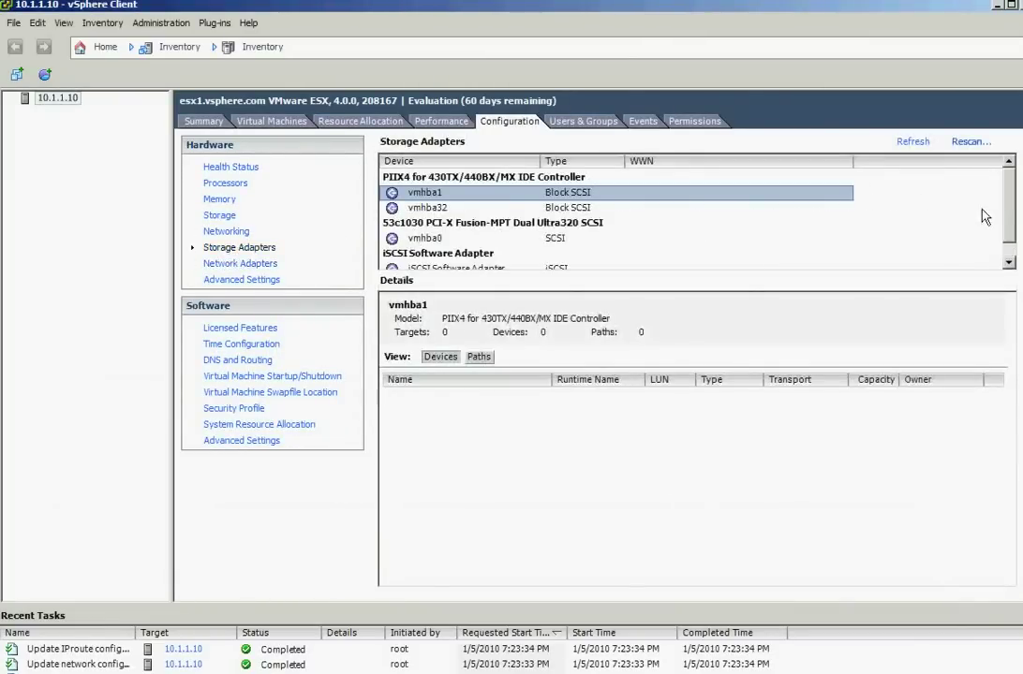
scroll(1010, 219, down, 1)
click(474, 255)
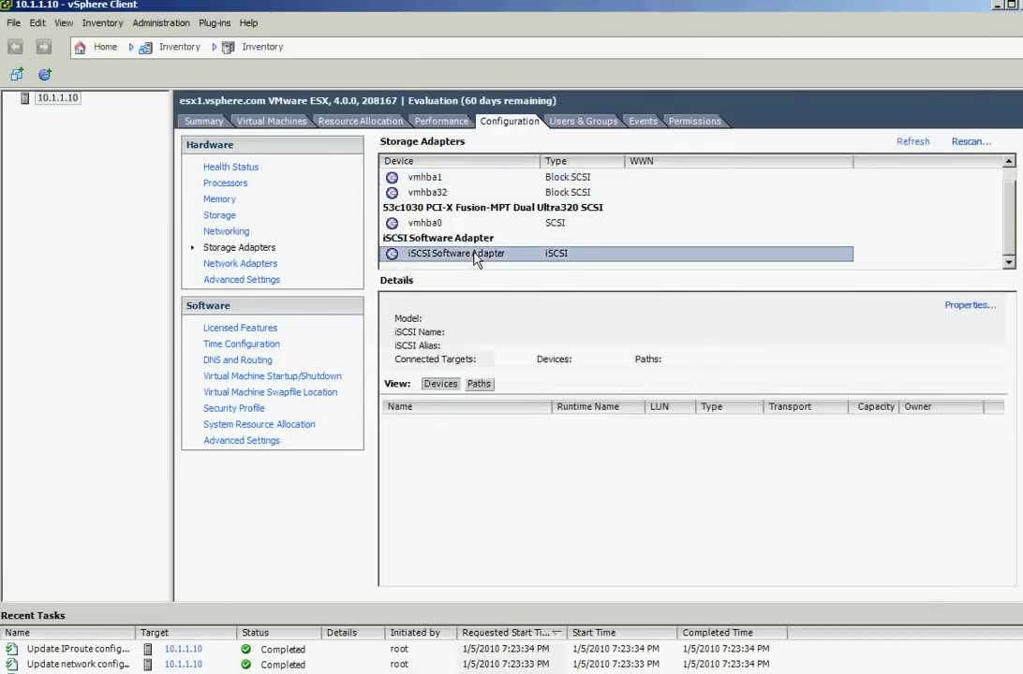
click(965, 306)
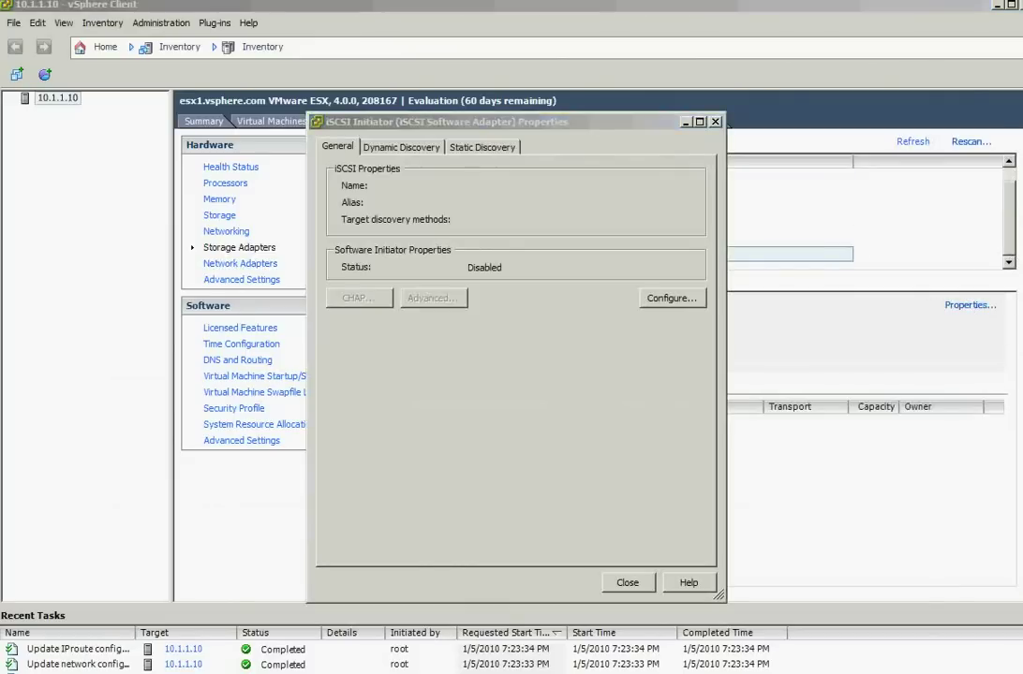
click(668, 296)
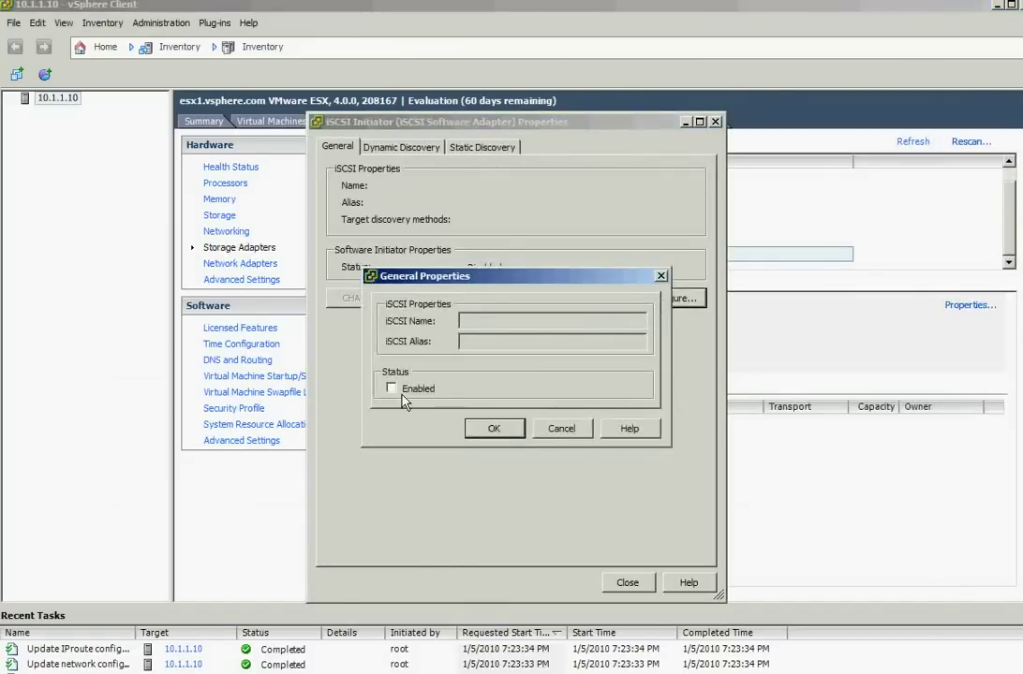
click(486, 427)
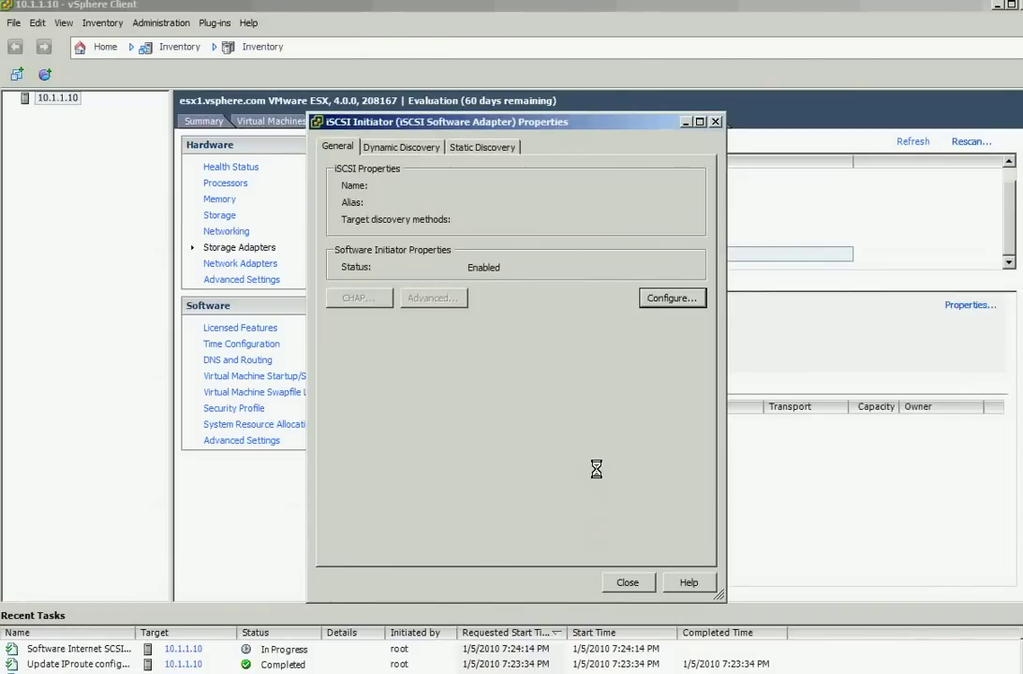
Open the initiator properties of the newly listed vmhba33 adapter
click(626, 585)
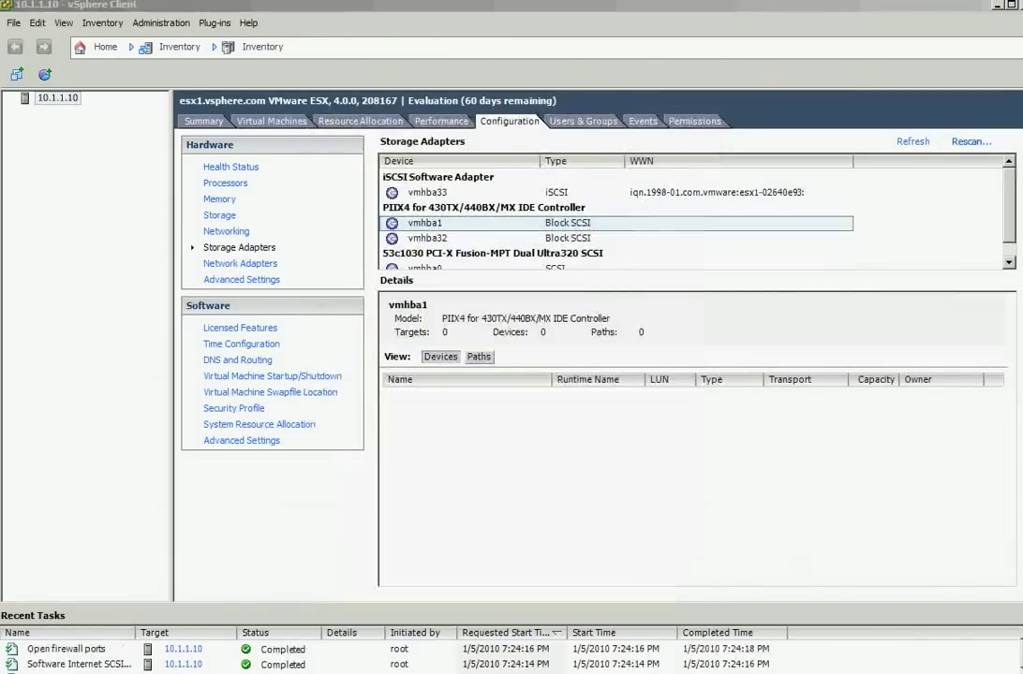
click(503, 194)
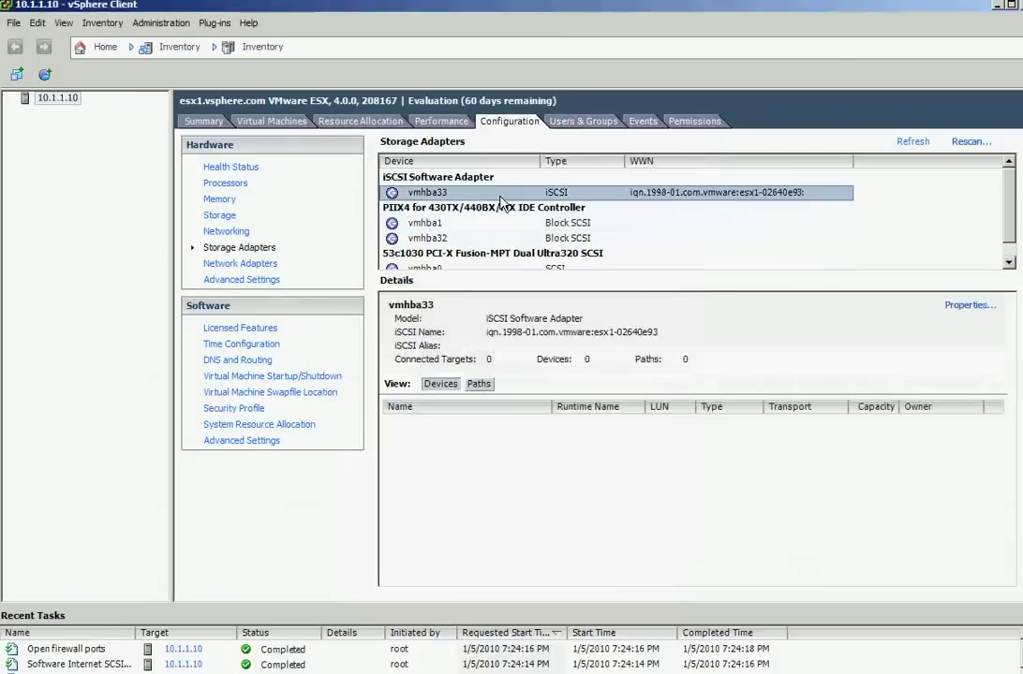
click(970, 305)
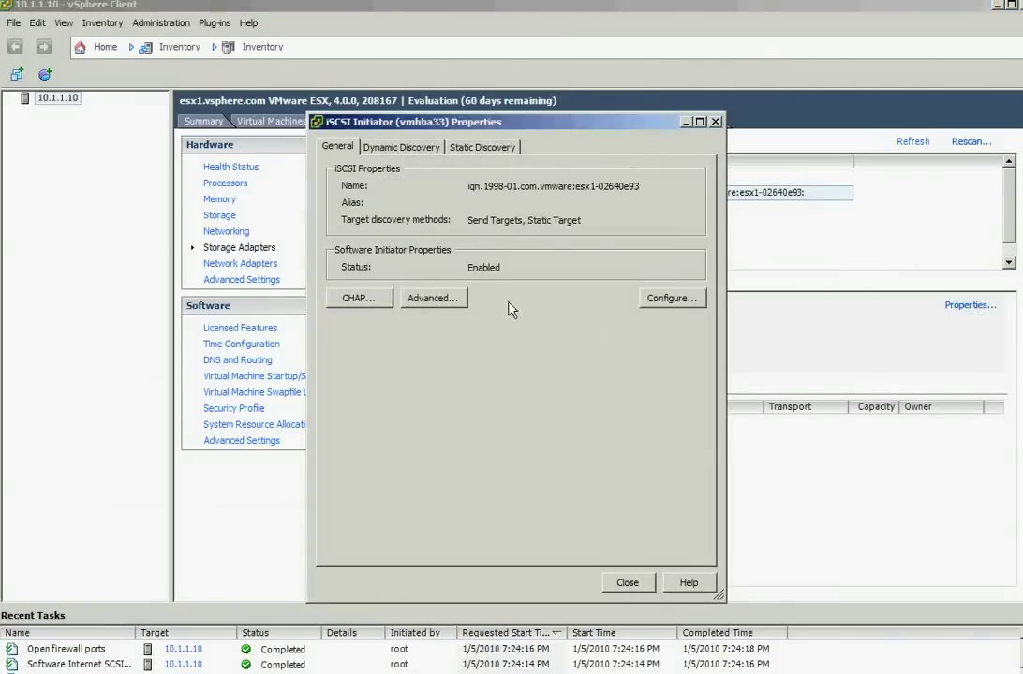
Add static target 172.1.1.10:3260 with IQN iqn.2006-01.com.openfiler:tsn.a31aef802980, copied from the notes
click(477, 150)
click(554, 550)
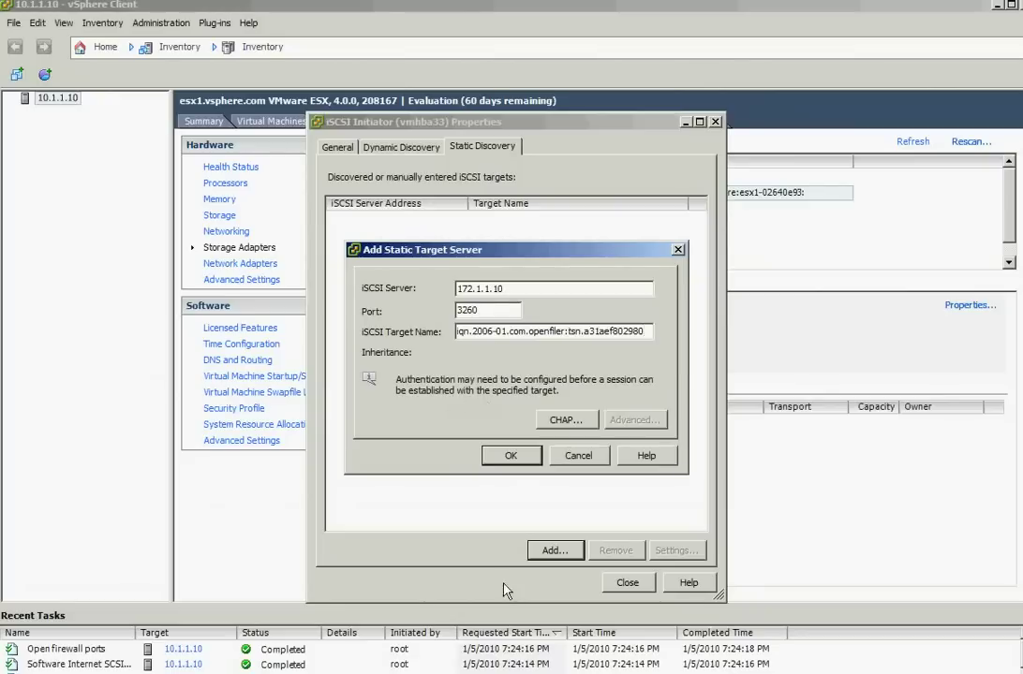
key(alt+Tab)
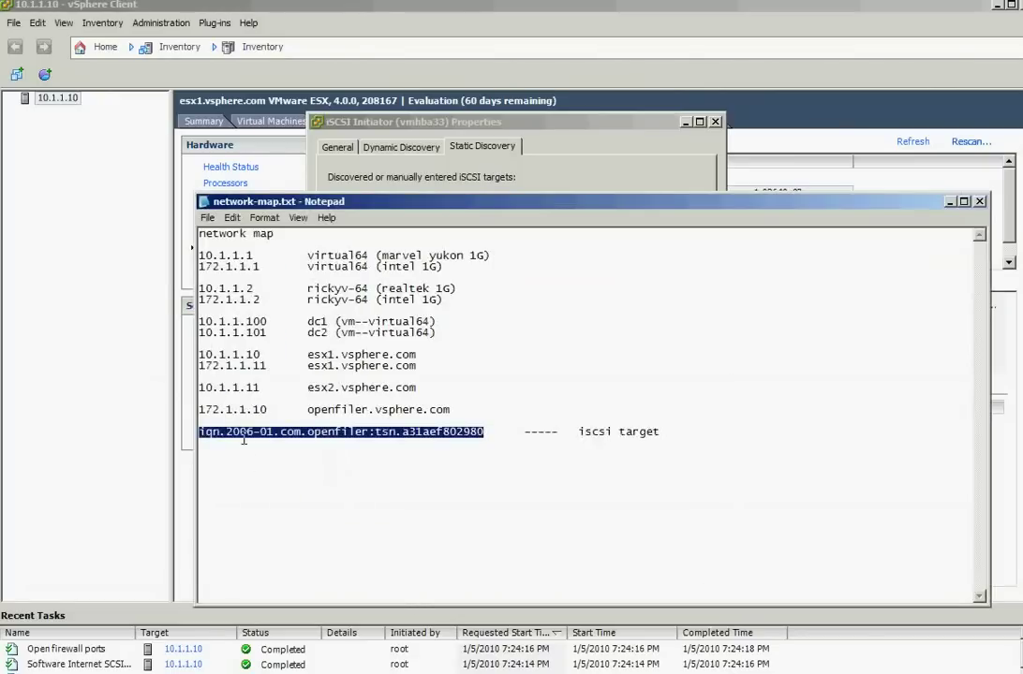
key(ctrl+c)
key(alt+Tab)
key(ctrl+v)
click(503, 456)
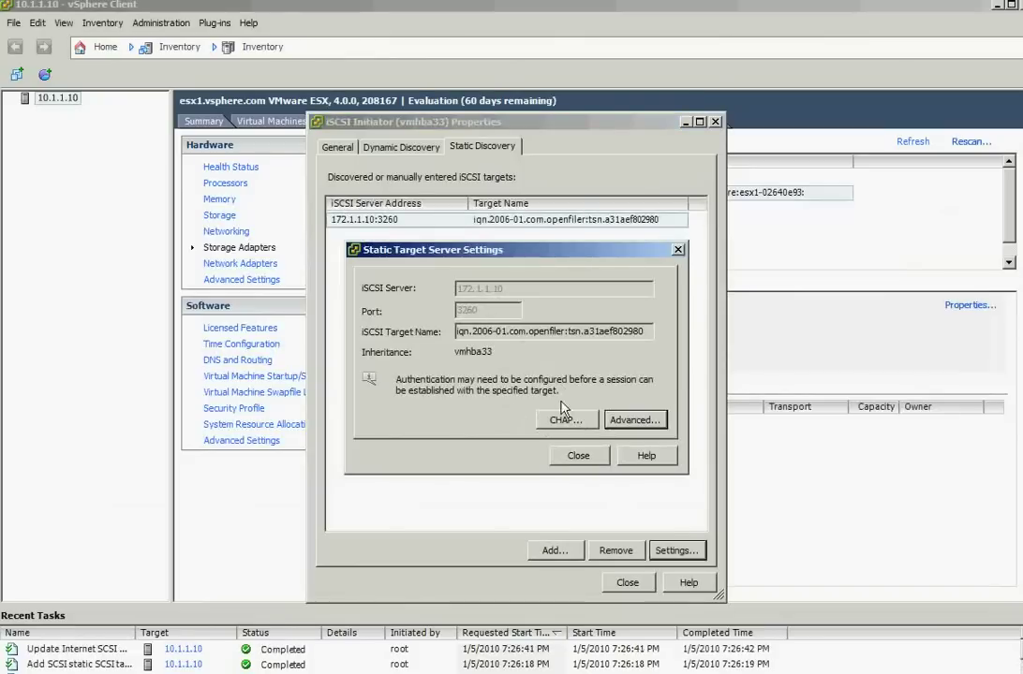
Leave the target's CHAP settings unused and close the vmhba33 properties
click(564, 418)
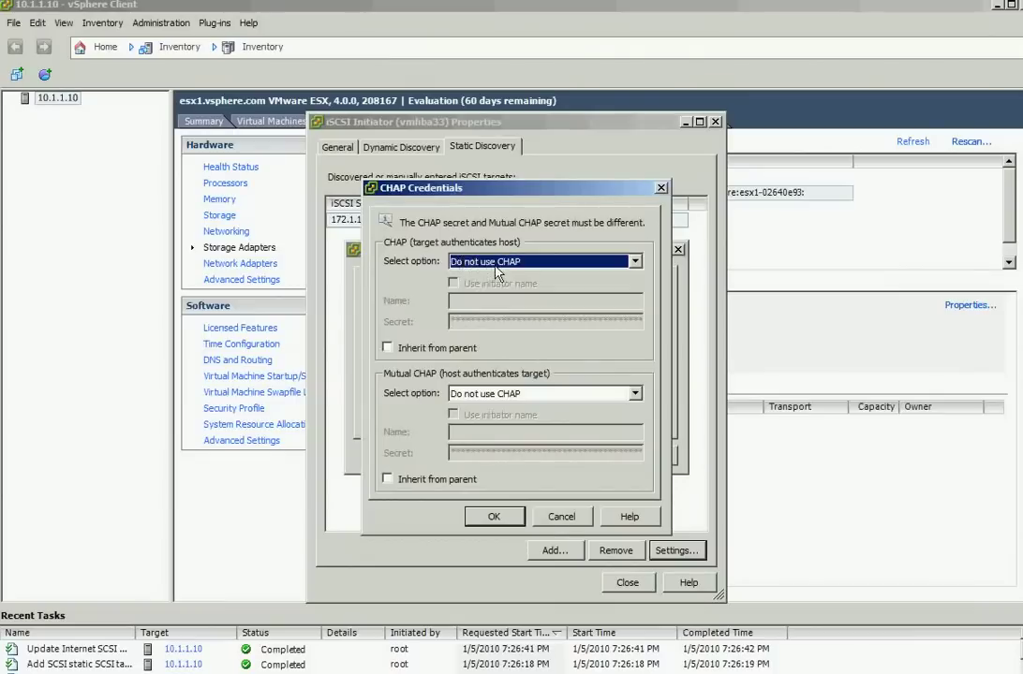
click(560, 517)
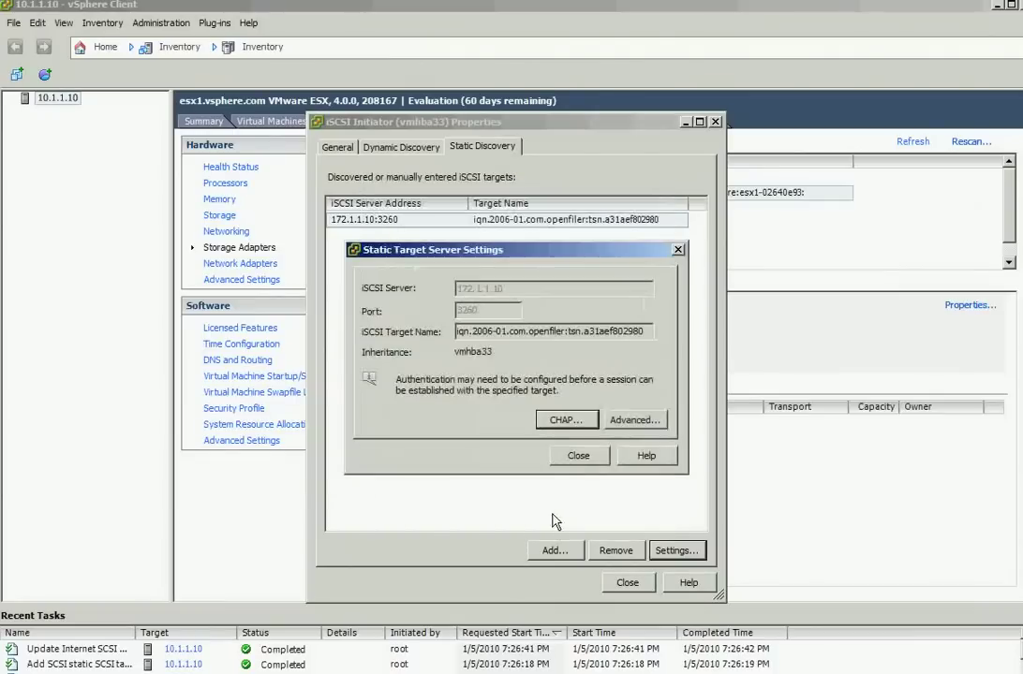
click(576, 456)
click(625, 583)
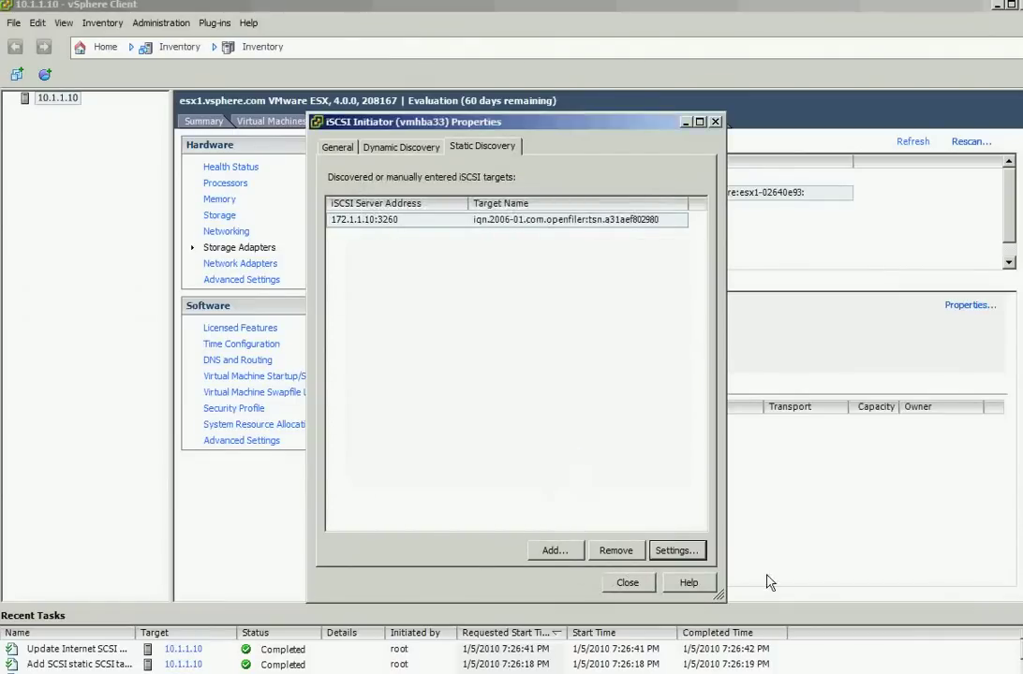